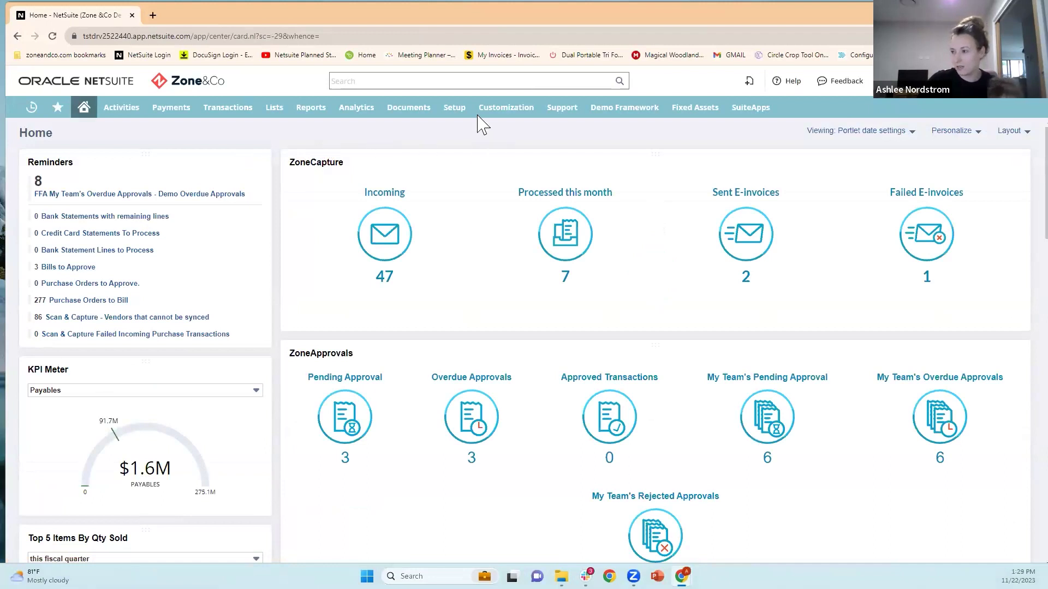
- Open the ZoneCapture Main Configuration list in a new browser tab and open its only record for editing
mouse_move(453, 114)
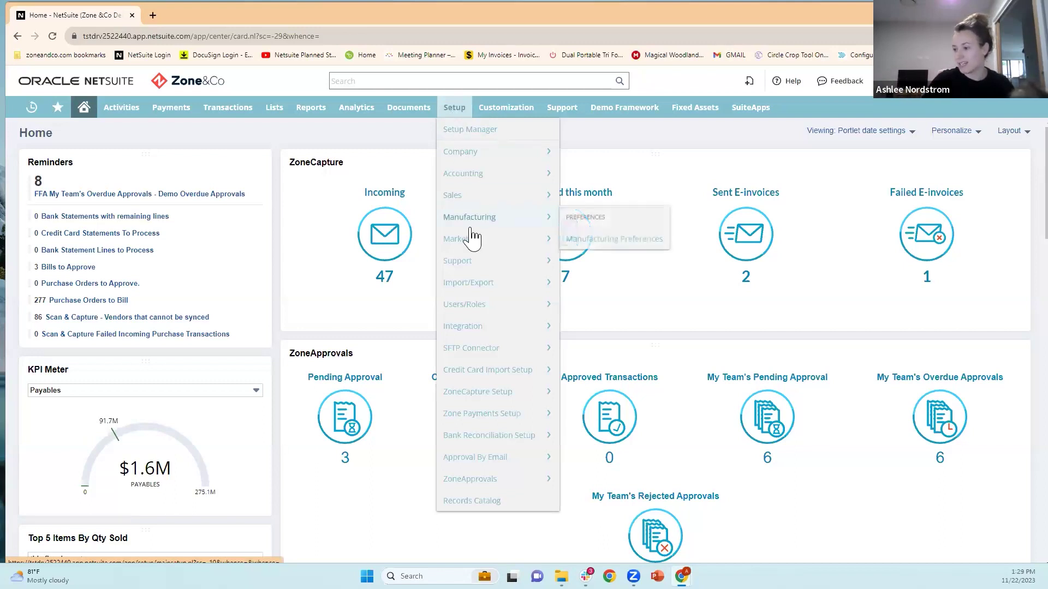
mouse_move(480, 405)
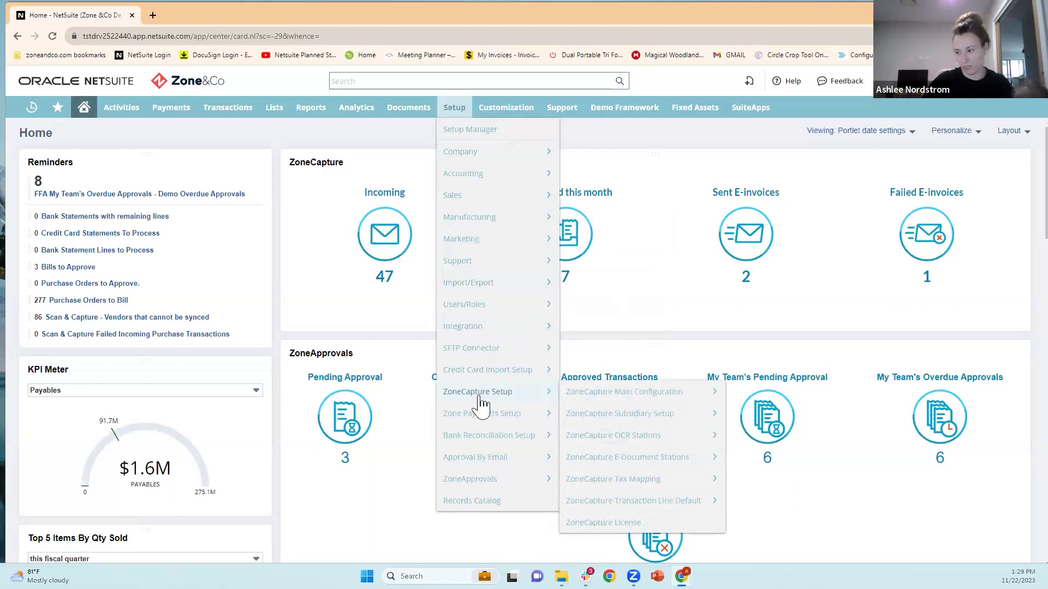
right_click(617, 394)
click(636, 402)
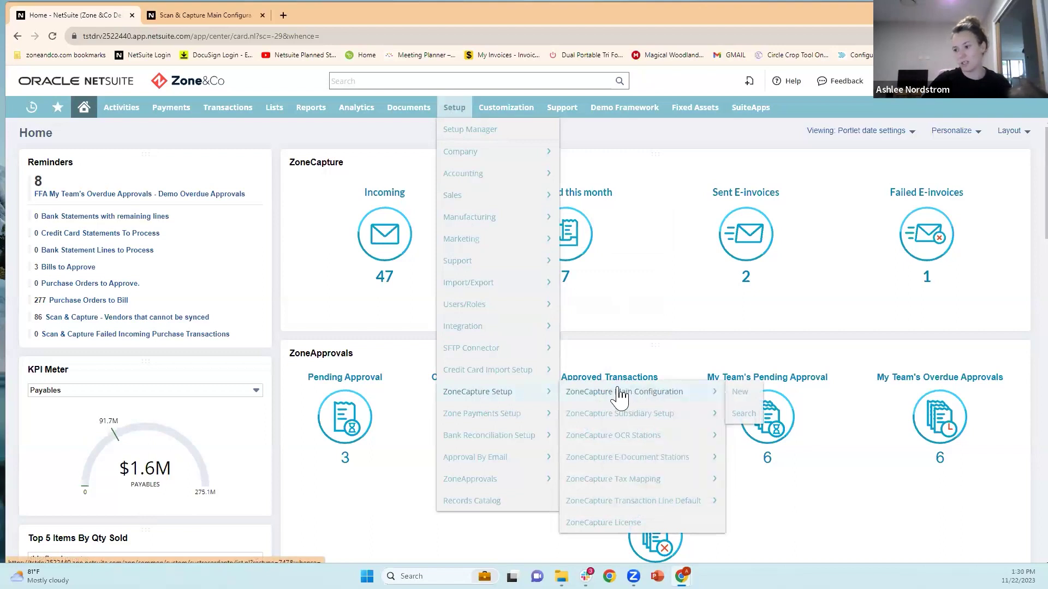
click(230, 21)
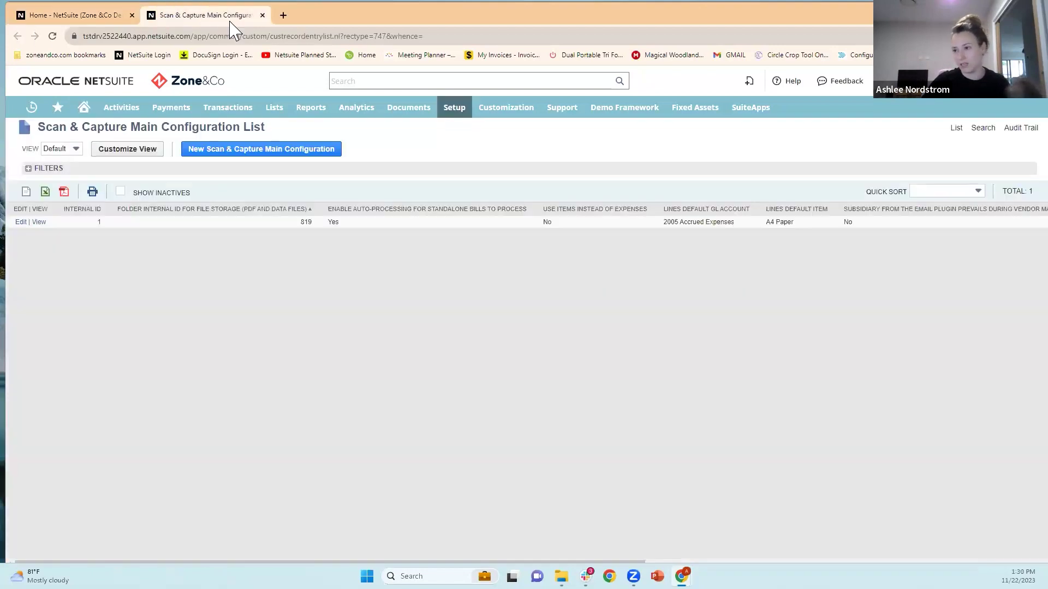
click(22, 223)
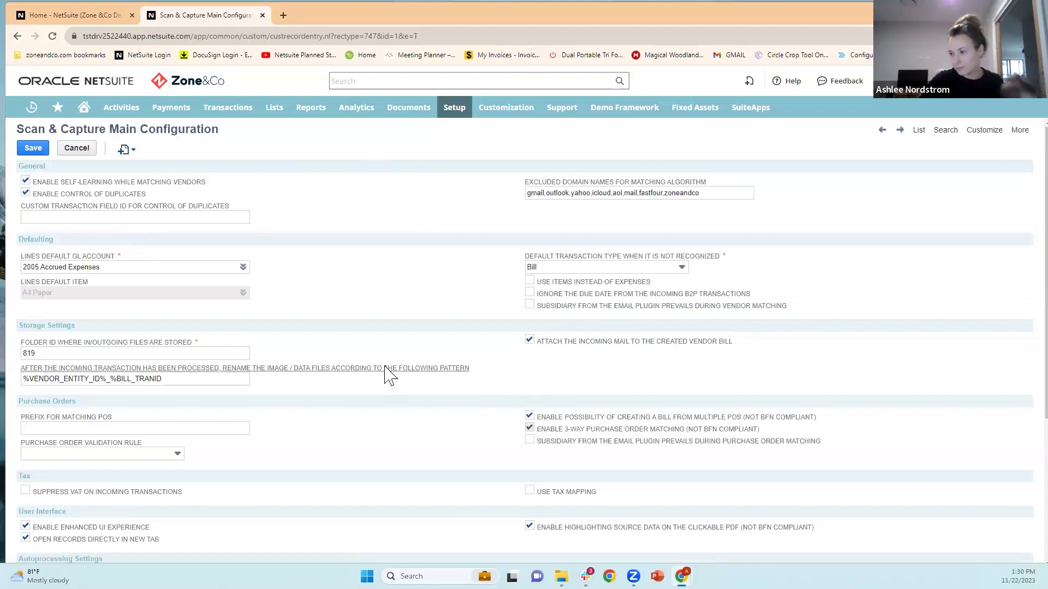
- Examine the main configuration settings, including the general settings and behavior options for 3-way matching
scroll(385, 338, down, 4)
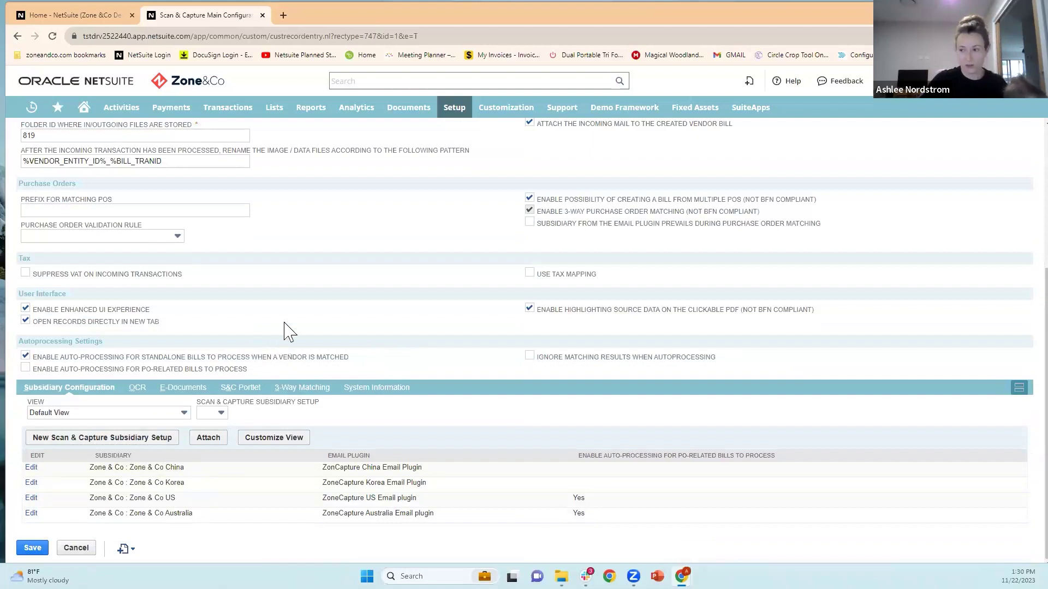
scroll(285, 331, up, 4)
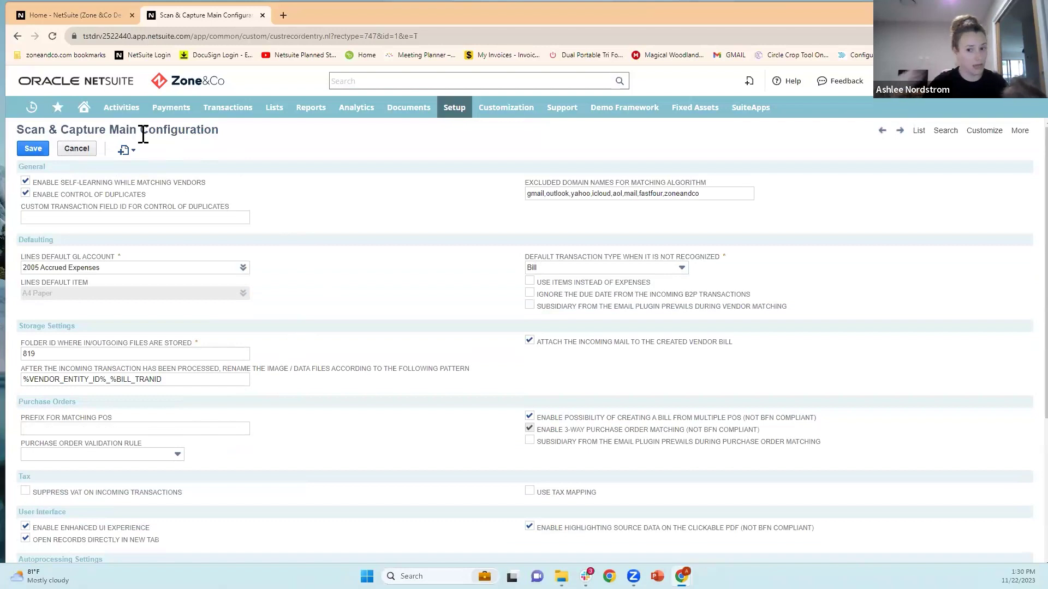
scroll(243, 206, down, 3)
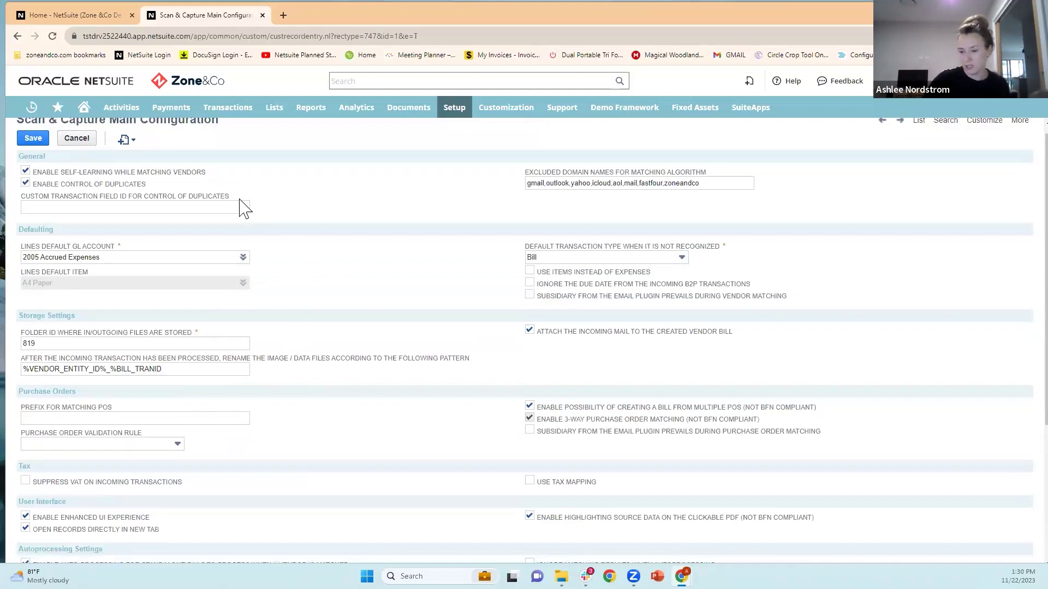
click(307, 443)
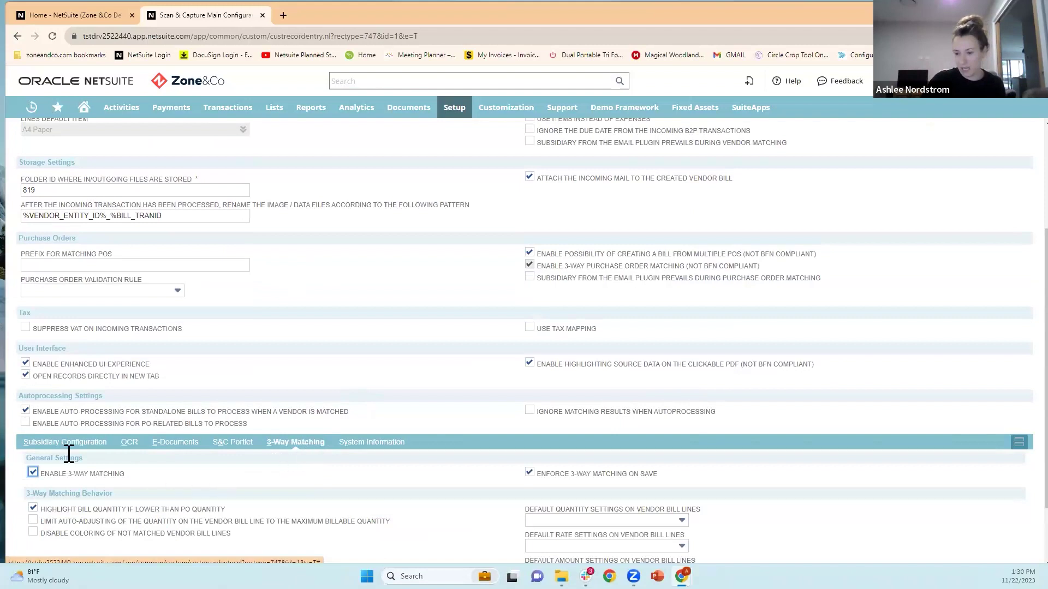
click(32, 473)
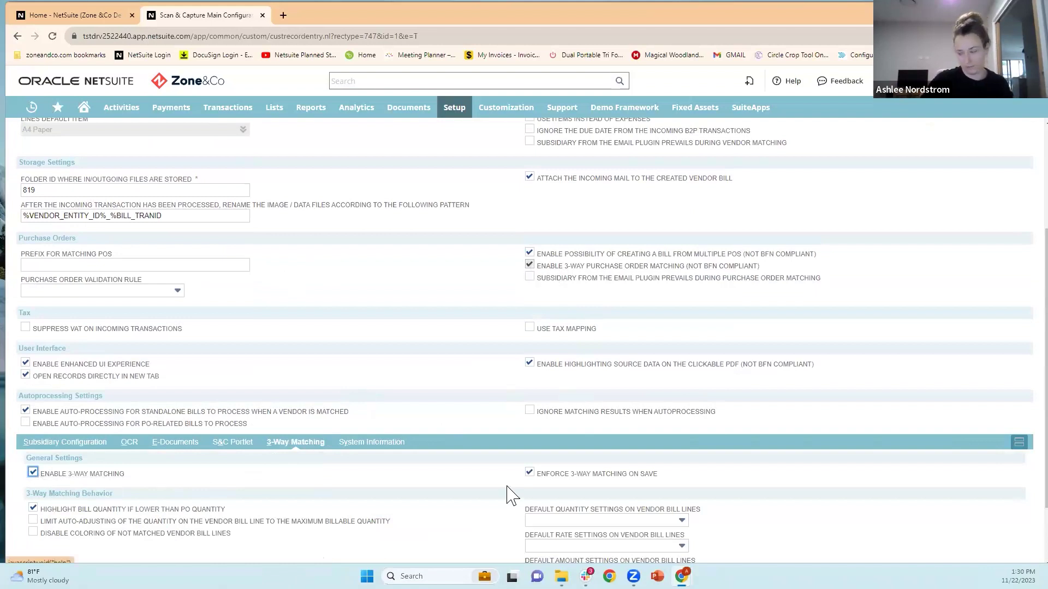
scroll(478, 485, down, 2)
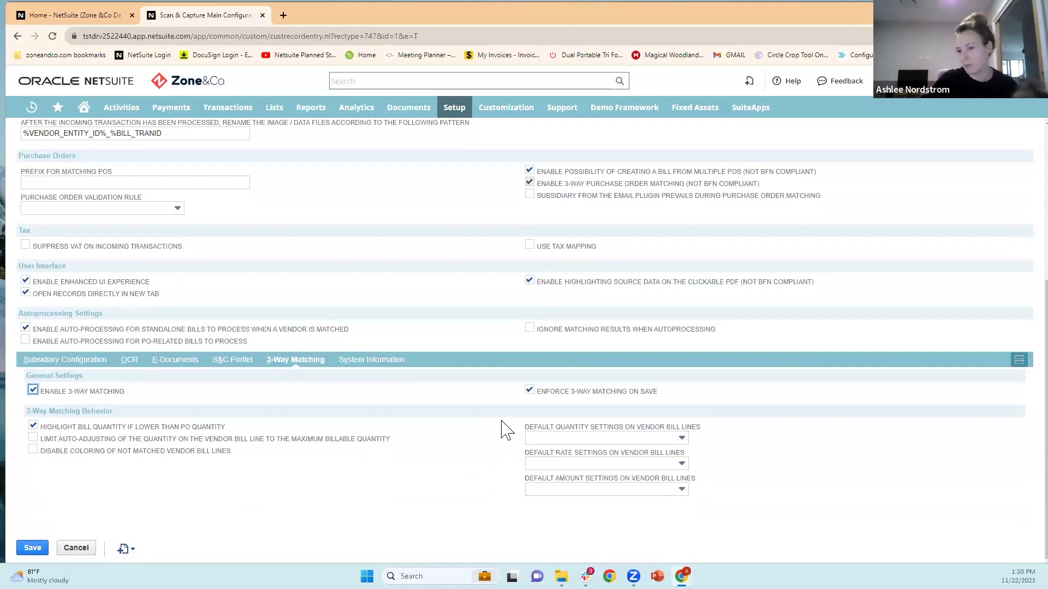
- Set the default quantity setting on vendor bill lines to Threshold Settings Prevail and the 3-way matching quantity tolerance type to Percentage
click(561, 439)
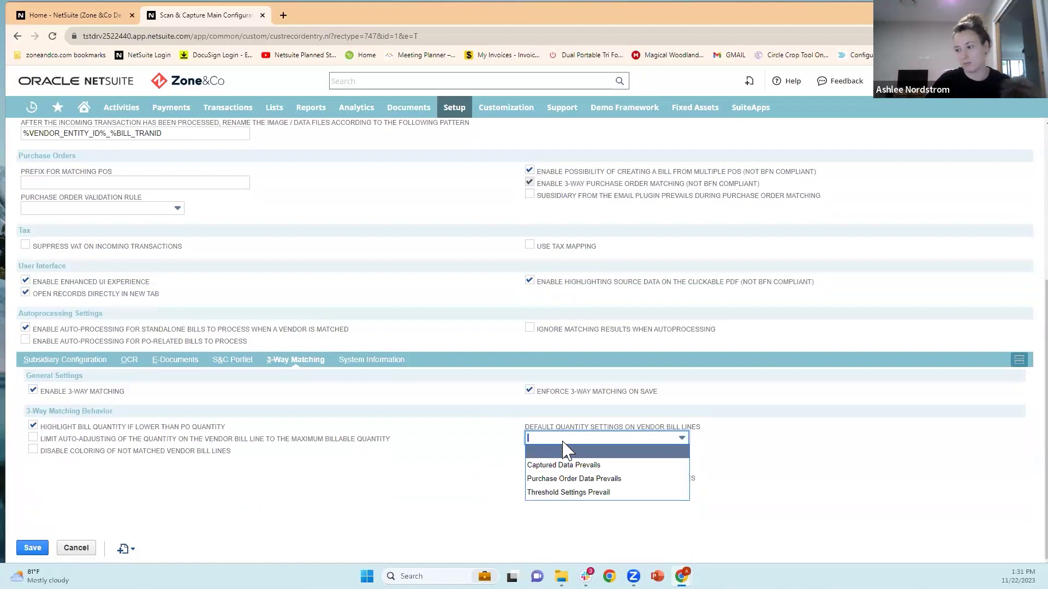
click(567, 493)
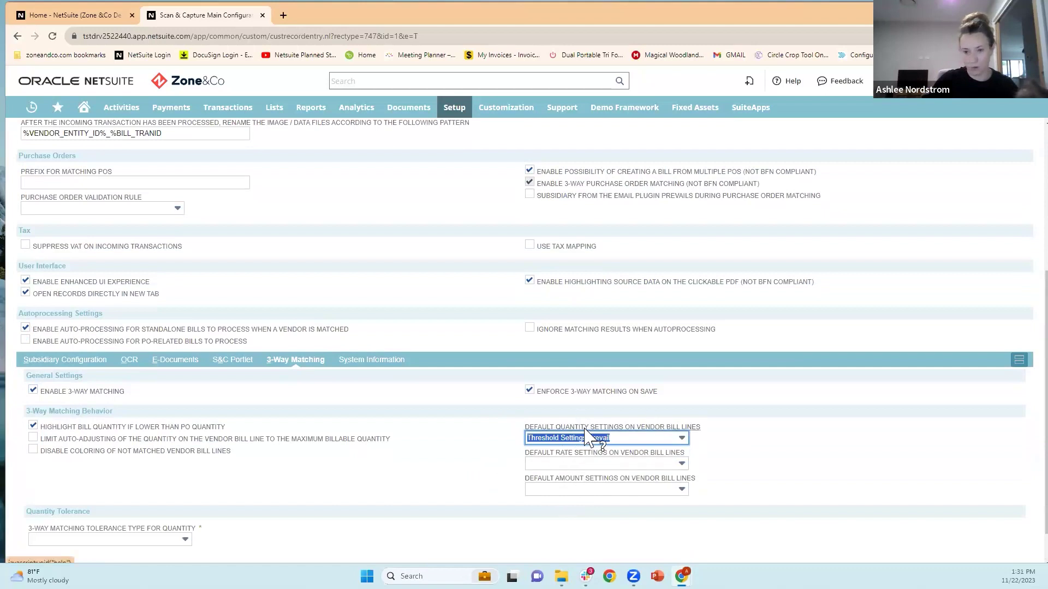
scroll(180, 509, down, 1)
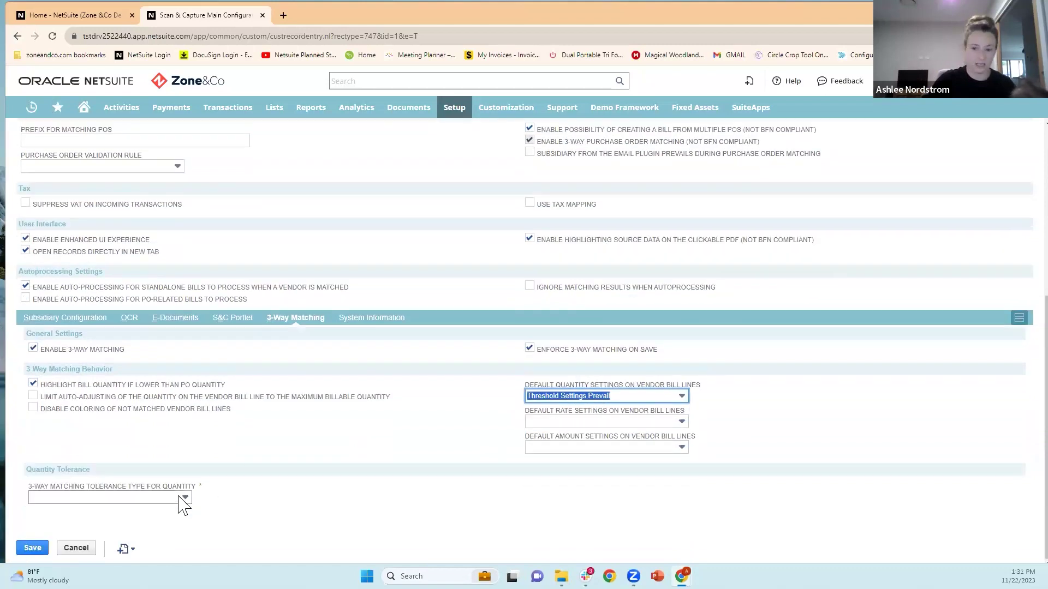
click(181, 498)
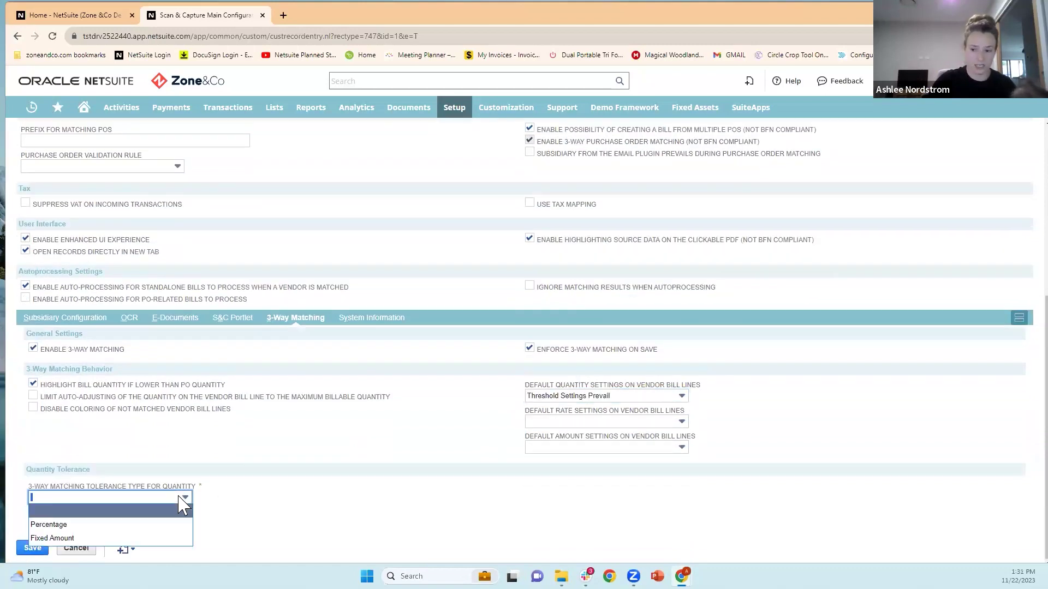
click(142, 525)
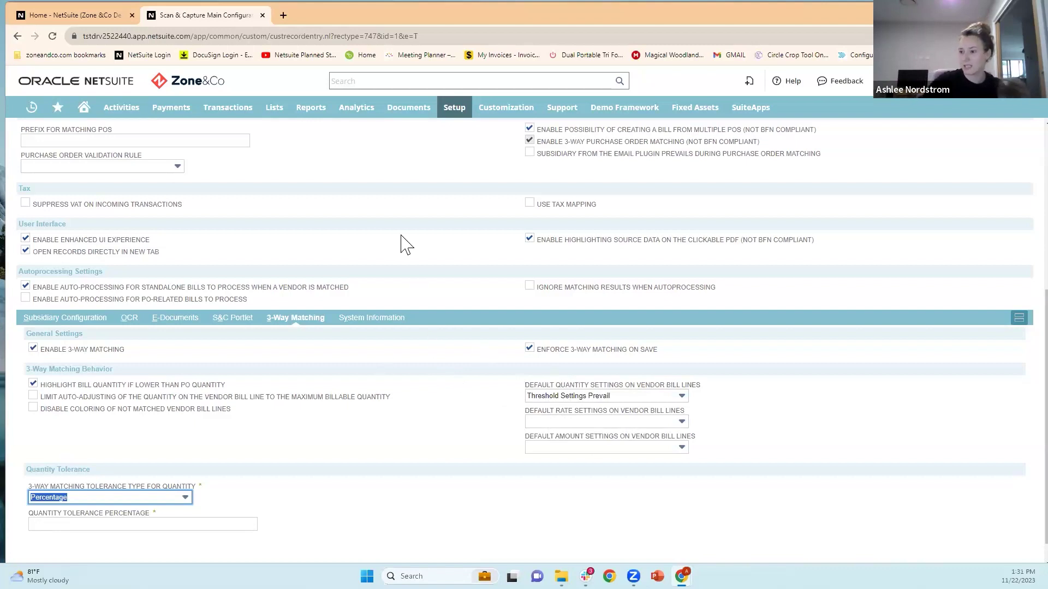
- Return to the home dashboard and close the main configuration tab without saving
click(101, 21)
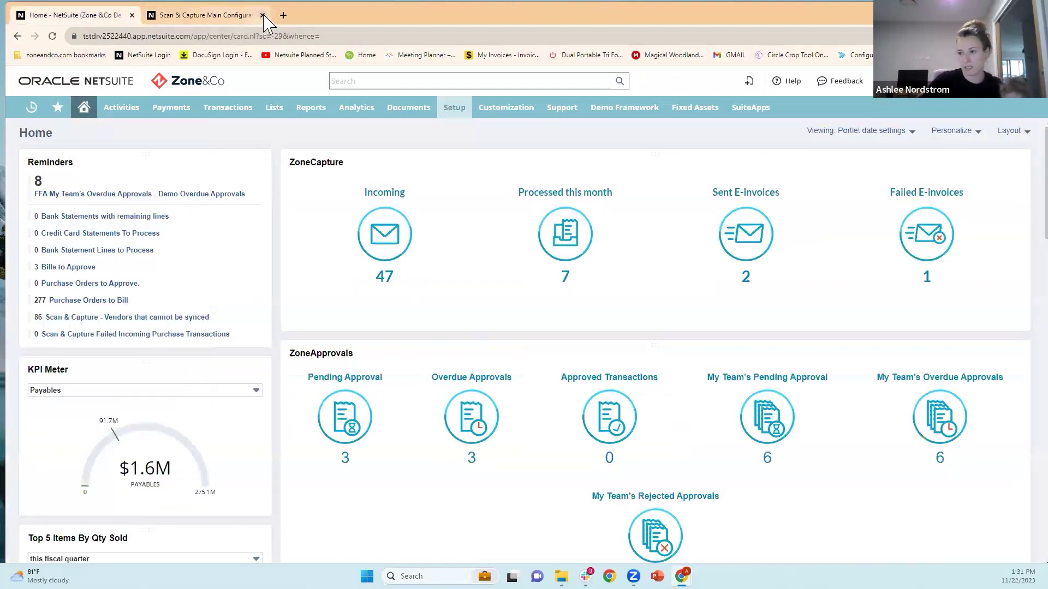
click(263, 14)
click(581, 100)
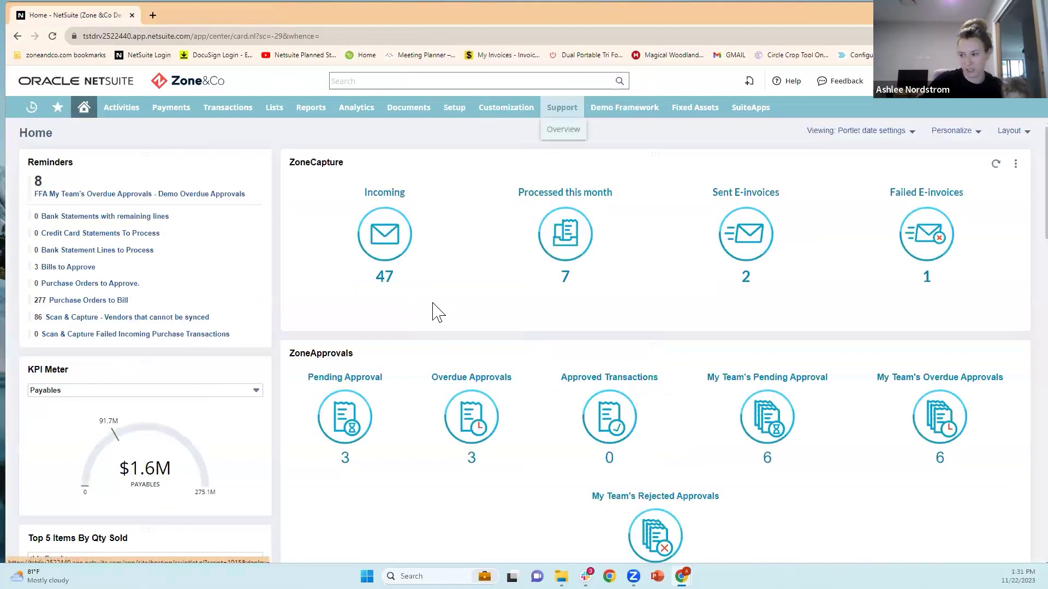
- Open the ZoneCapture list of incoming purchase transactions from the home dashboard in its own browser tab
right_click(388, 233)
click(415, 241)
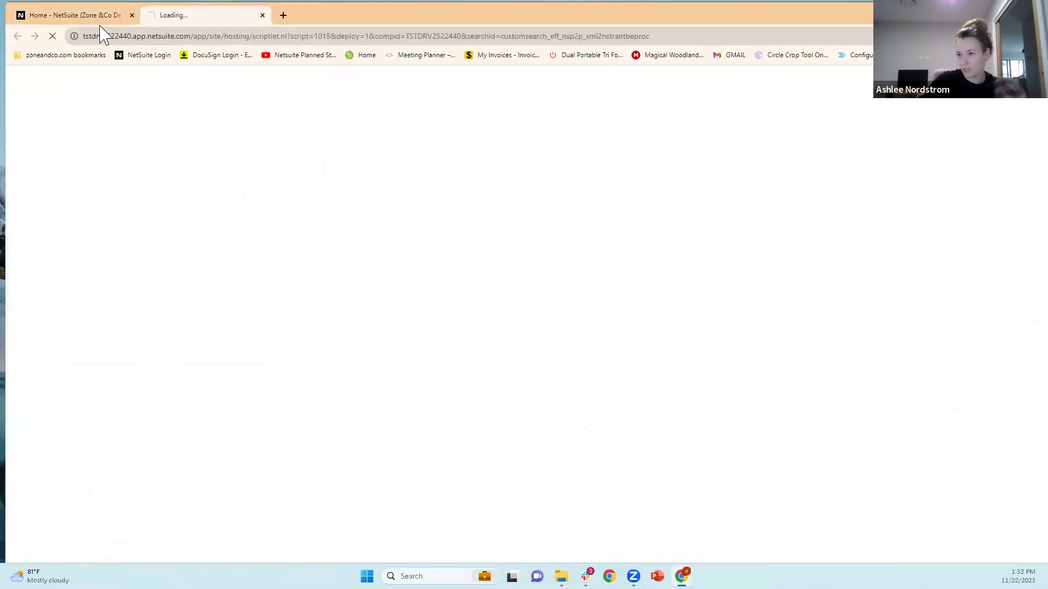
right_click(553, 238)
click(578, 244)
click(327, 15)
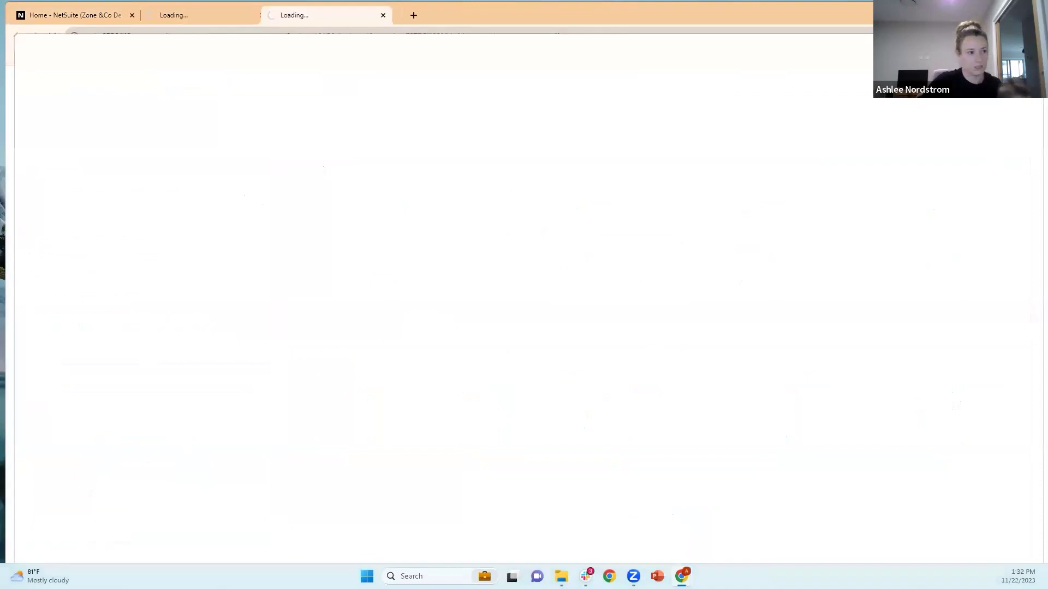
key(ctrl+w)
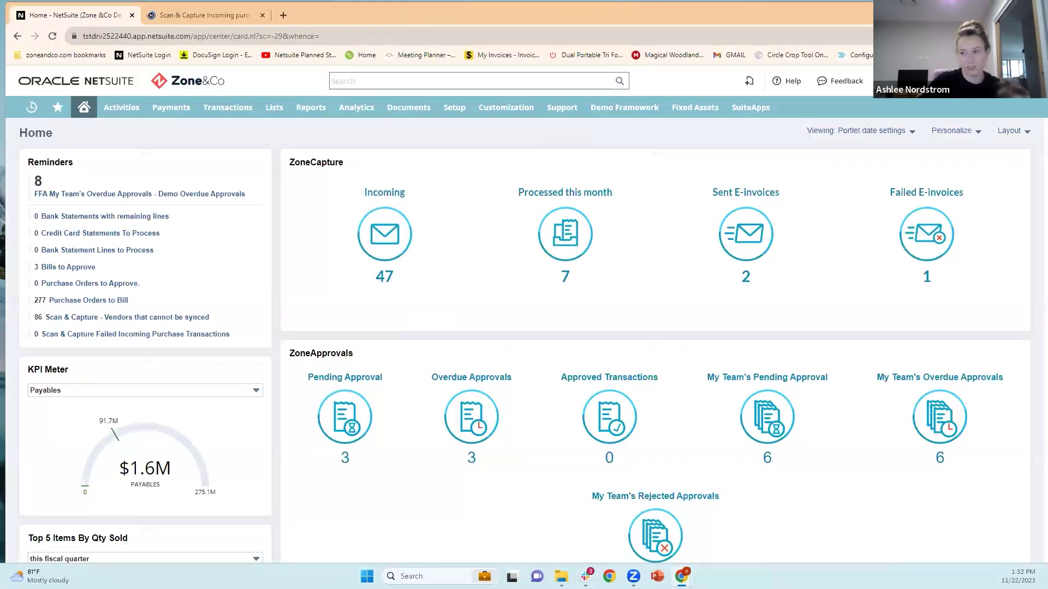
click(176, 17)
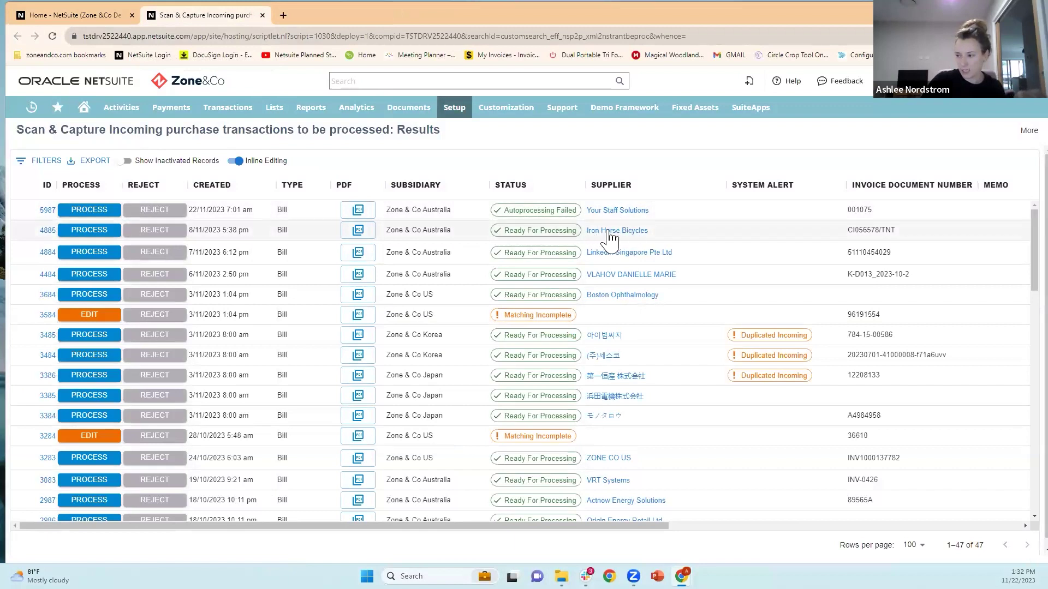
- Process the incoming Iron Horse Bicycles bill and open the 3-way matching status for its item lines
click(89, 232)
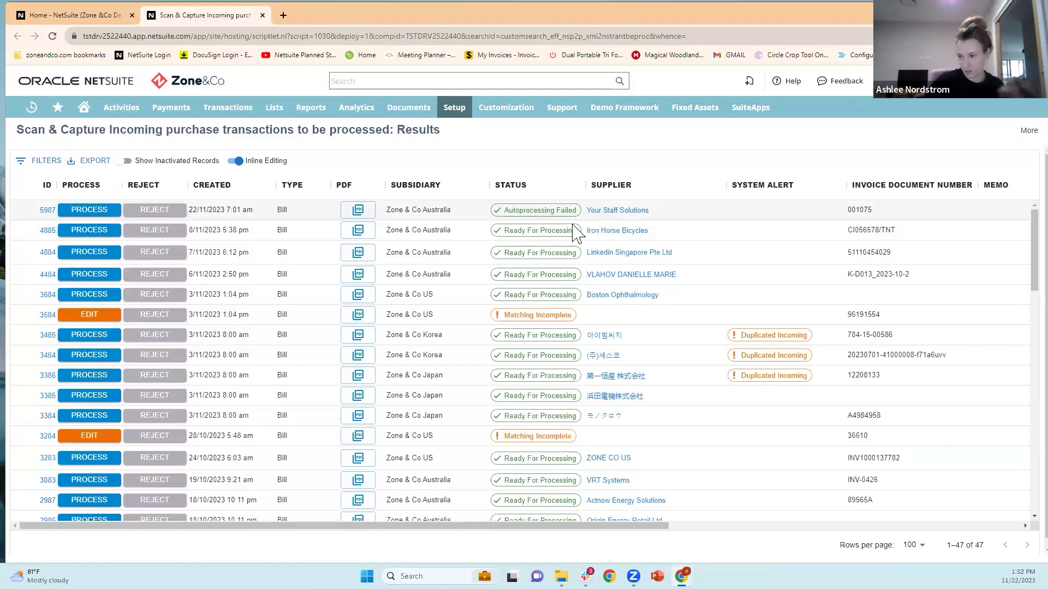
click(90, 232)
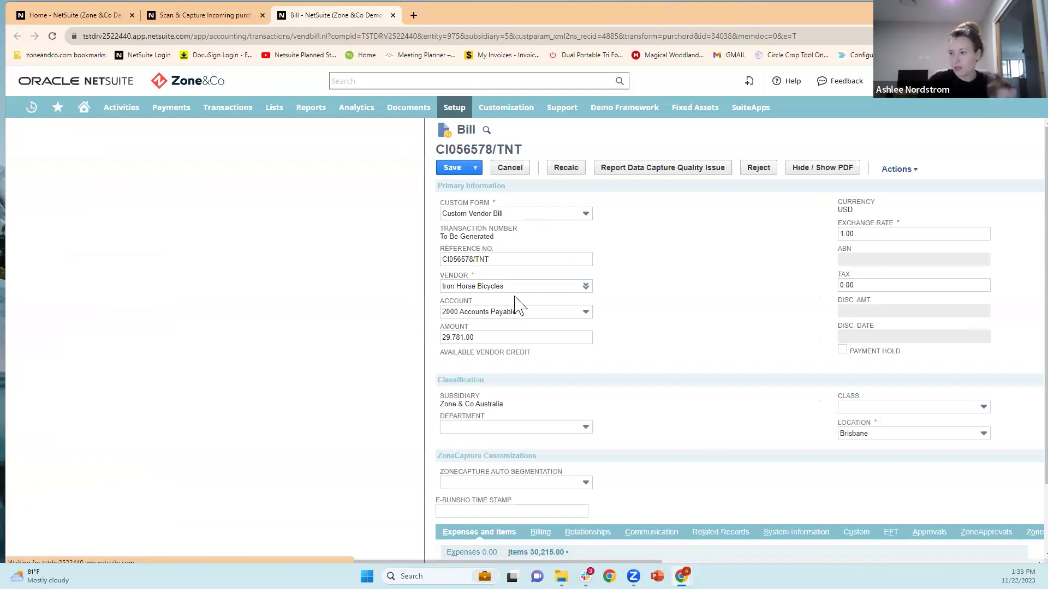
scroll(573, 235, down, 6)
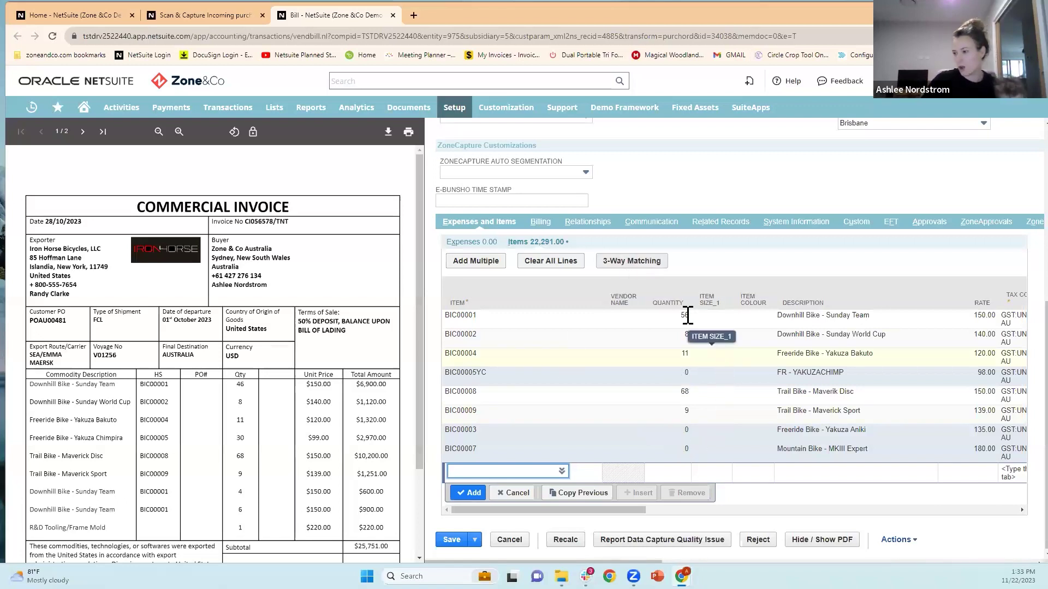
click(630, 261)
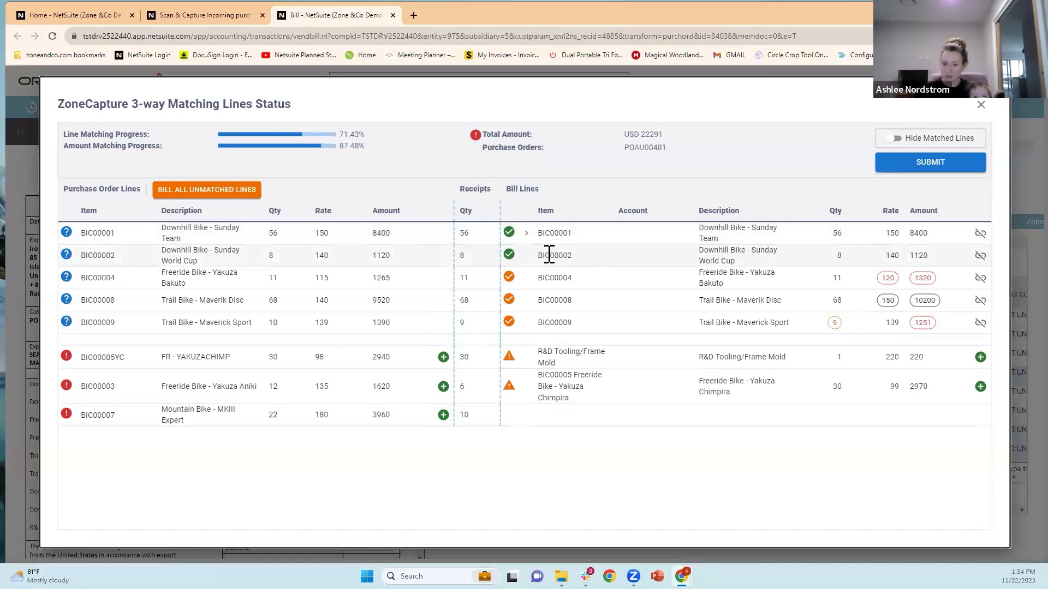
- Examine the bill line match statuses, the rate mismatches on BIC00004 and BIC00008, and the quantity mismatch on BIC00009
mouse_move(513, 236)
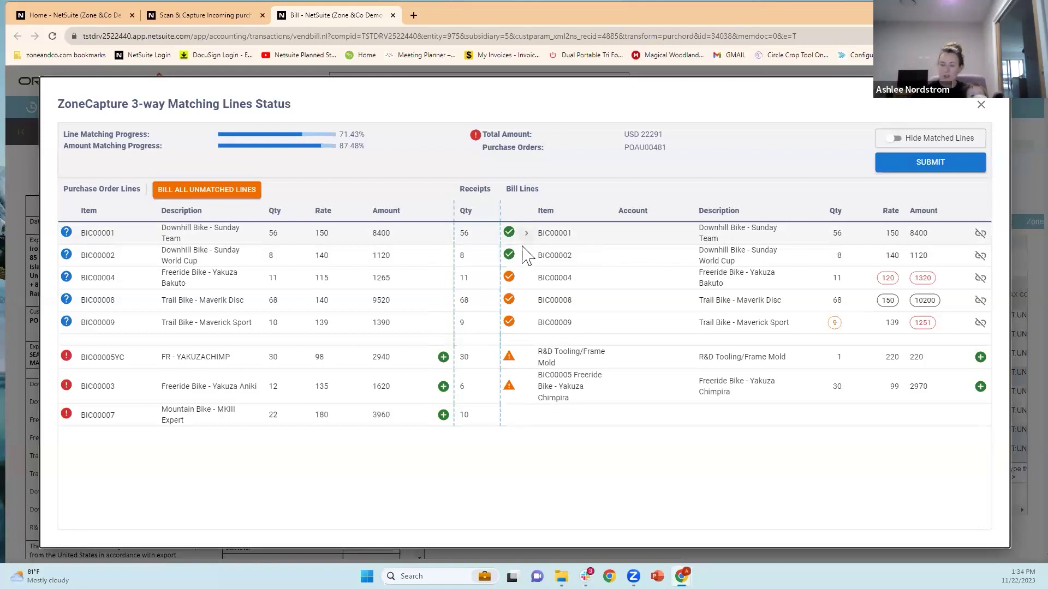
mouse_move(511, 279)
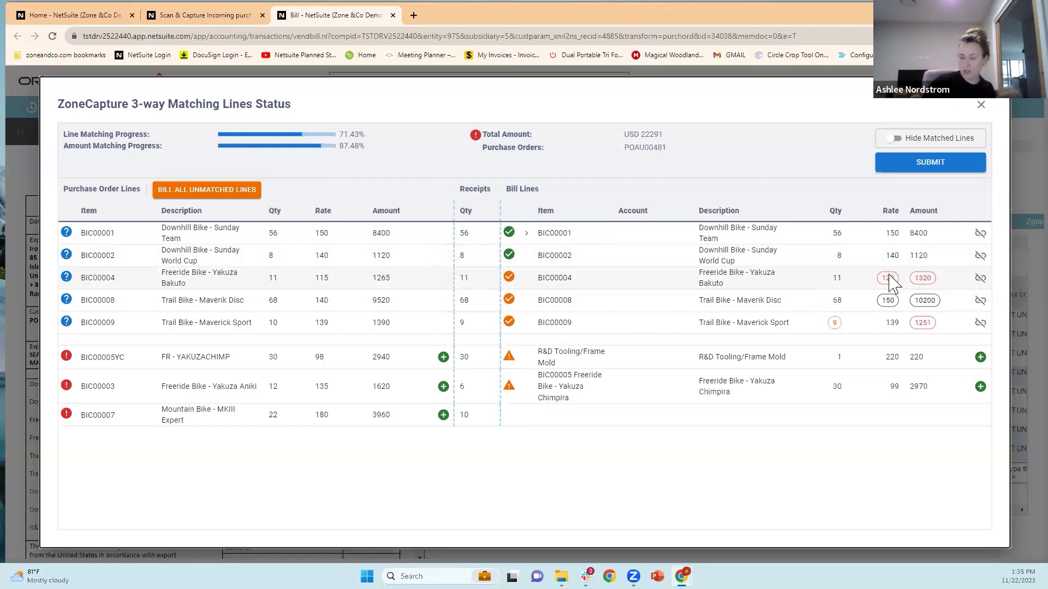
mouse_move(891, 284)
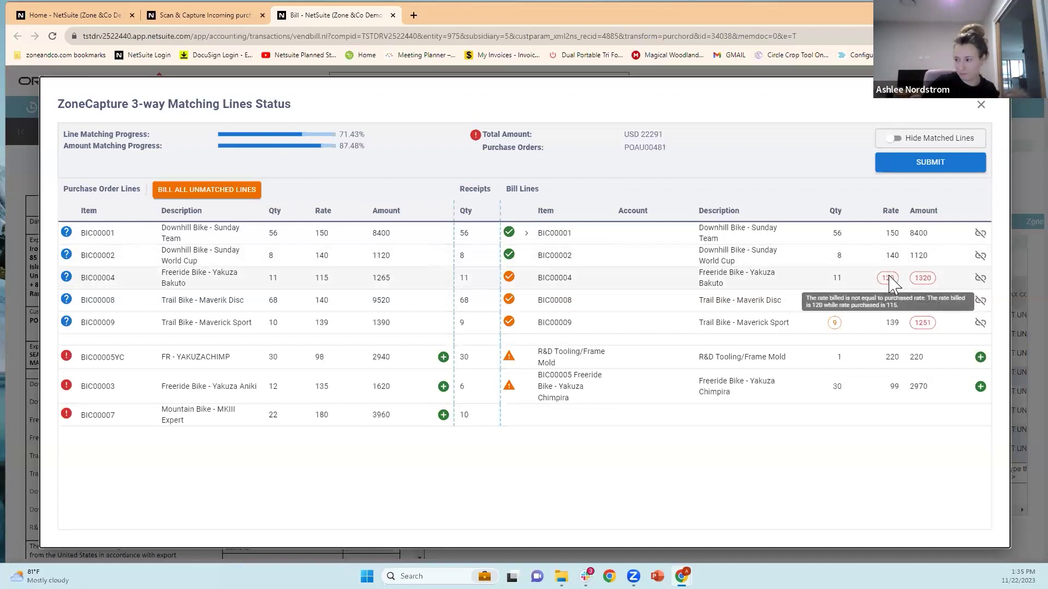
mouse_move(887, 308)
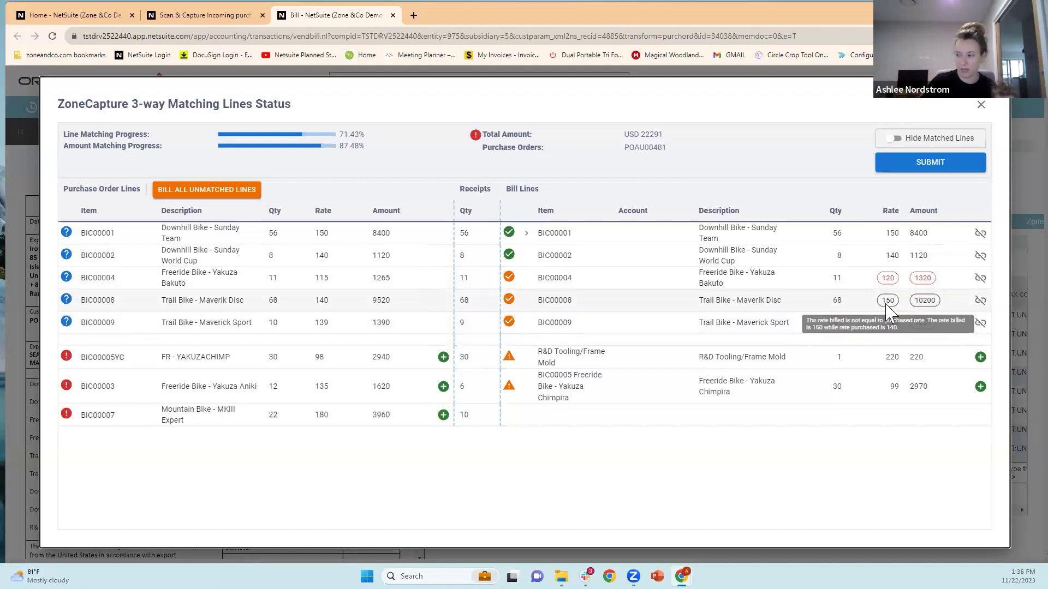
mouse_move(901, 284)
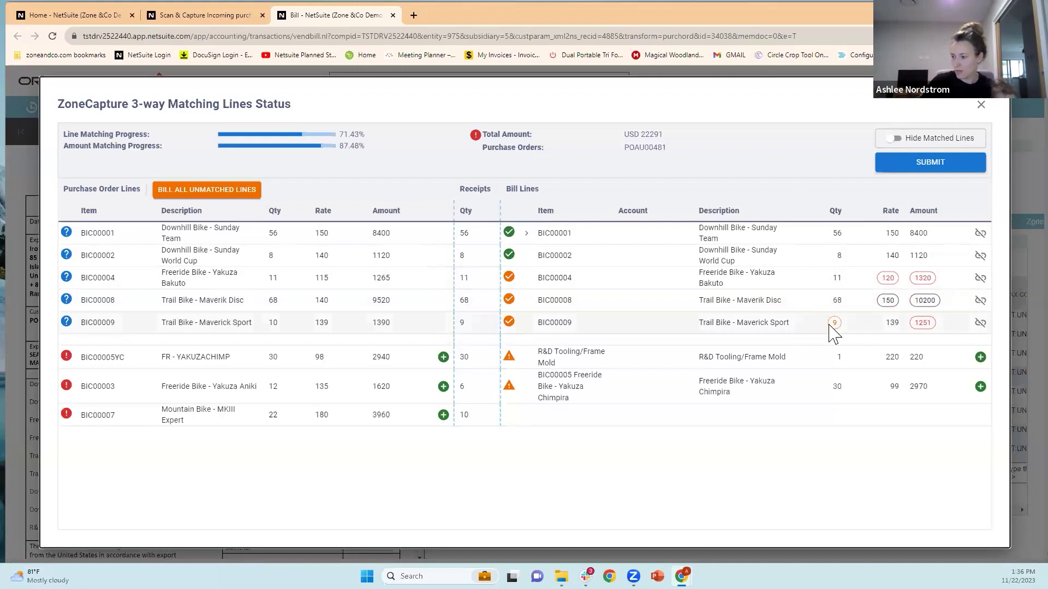
mouse_move(833, 330)
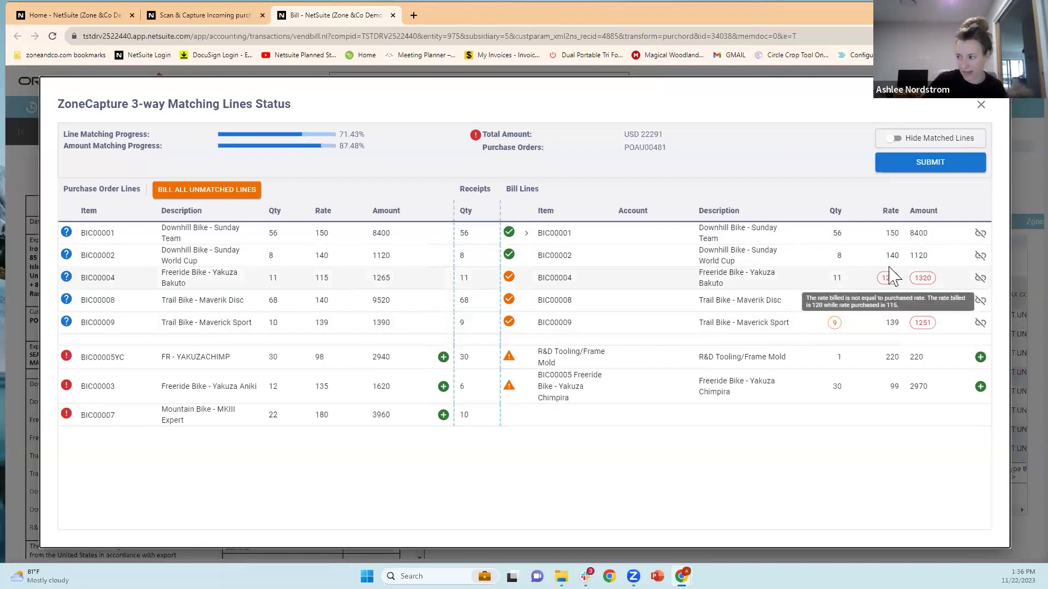
- Hide the matched lines and match purchase order line BIC00005YC to the BIC00005 Freeride Bike - Yakuza Chimpira bill line
click(895, 141)
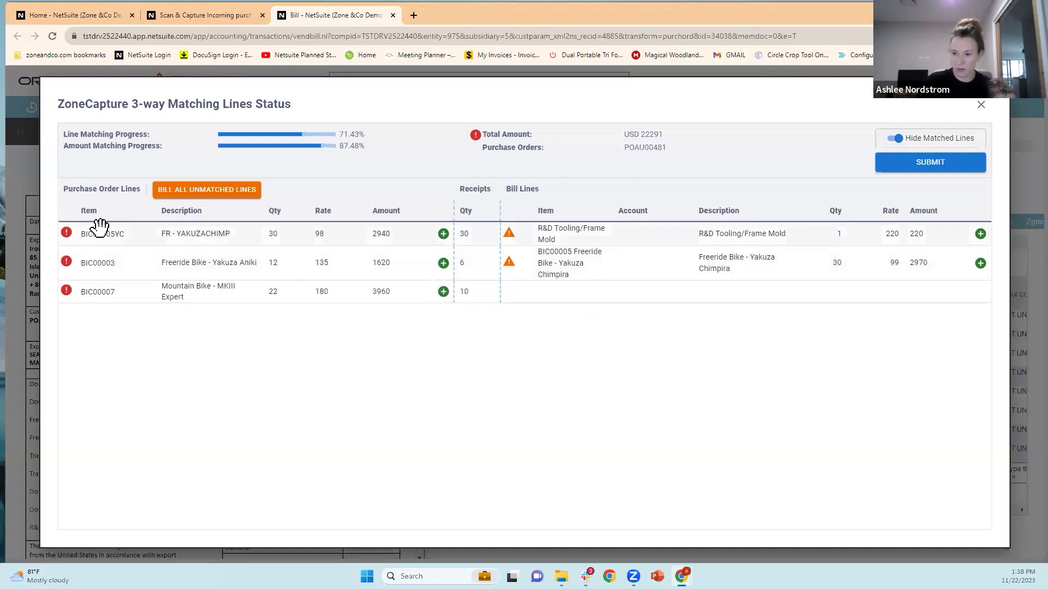
drag(96, 234, 563, 269)
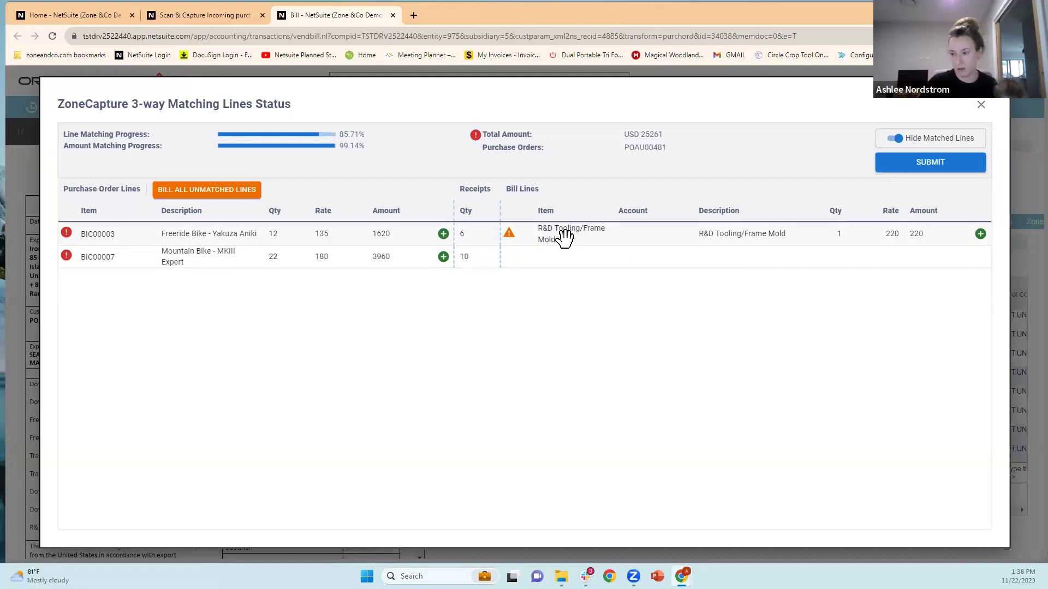
- Convert the unmatched R&D Tooling/Frame Mold bill line into an expense line and show the matched lines again
click(980, 235)
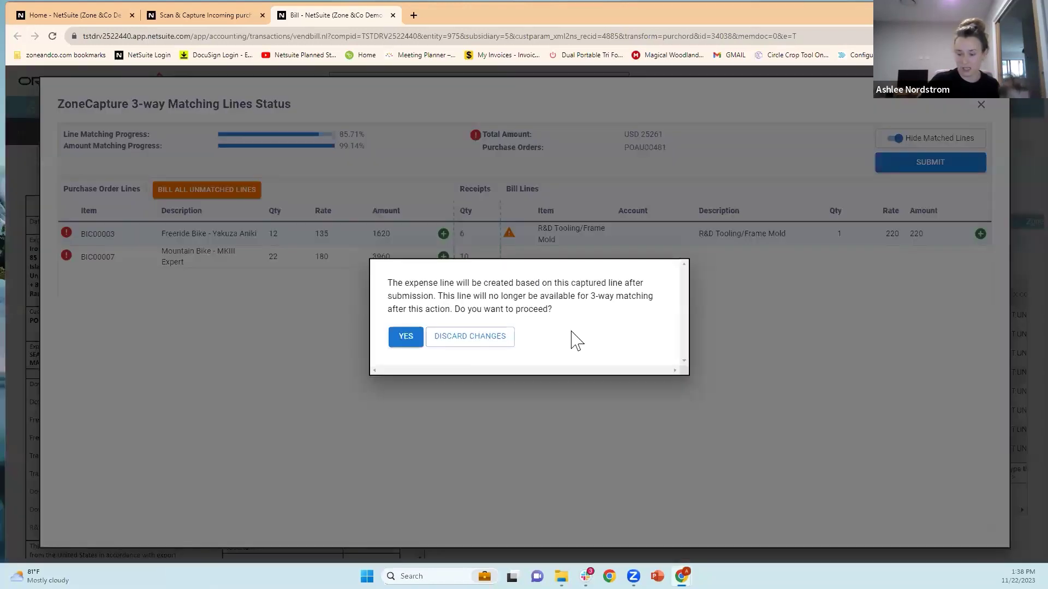
click(406, 339)
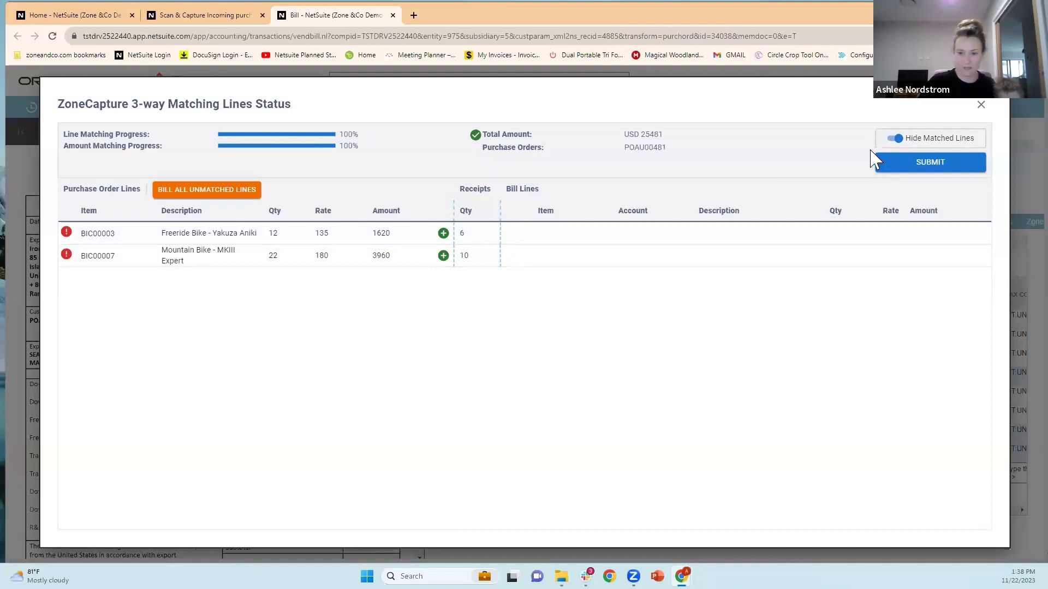
click(899, 140)
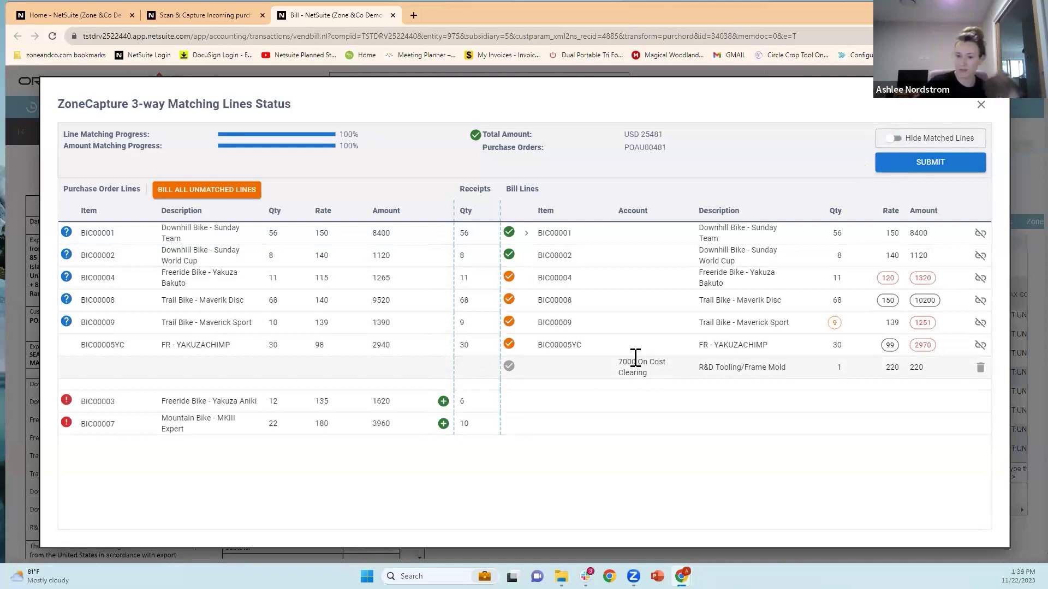
- Look through the account choices for the R&D Tooling/Frame Mold expense line without changing its account
double_click(639, 375)
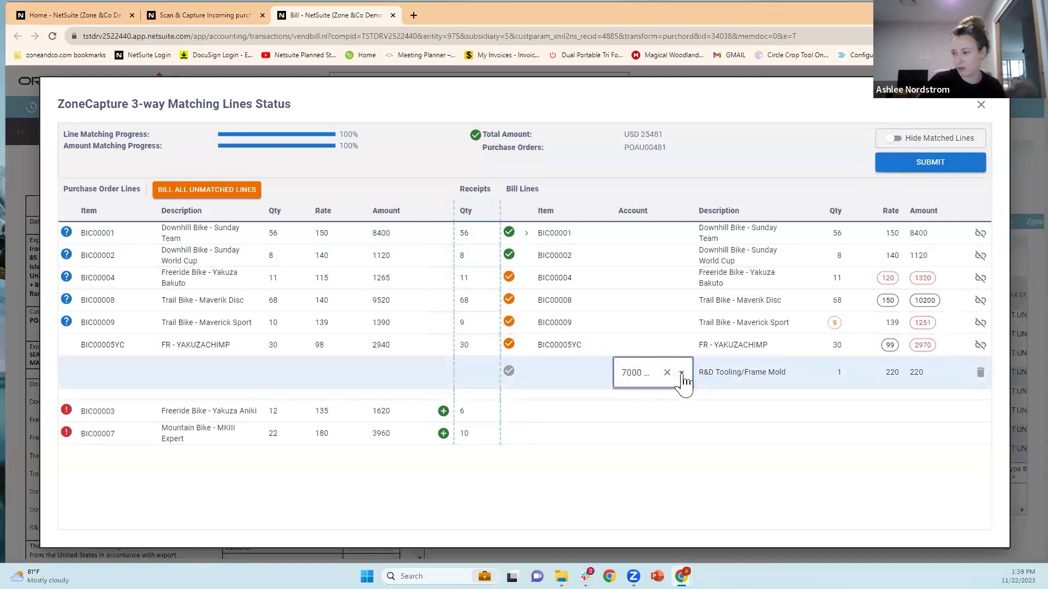
click(675, 371)
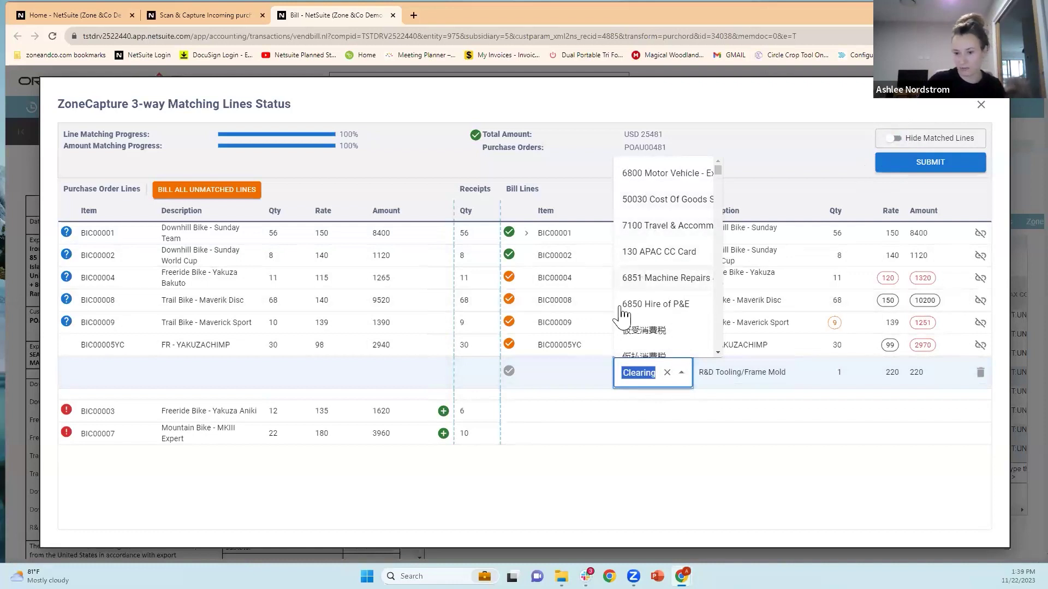
click(590, 488)
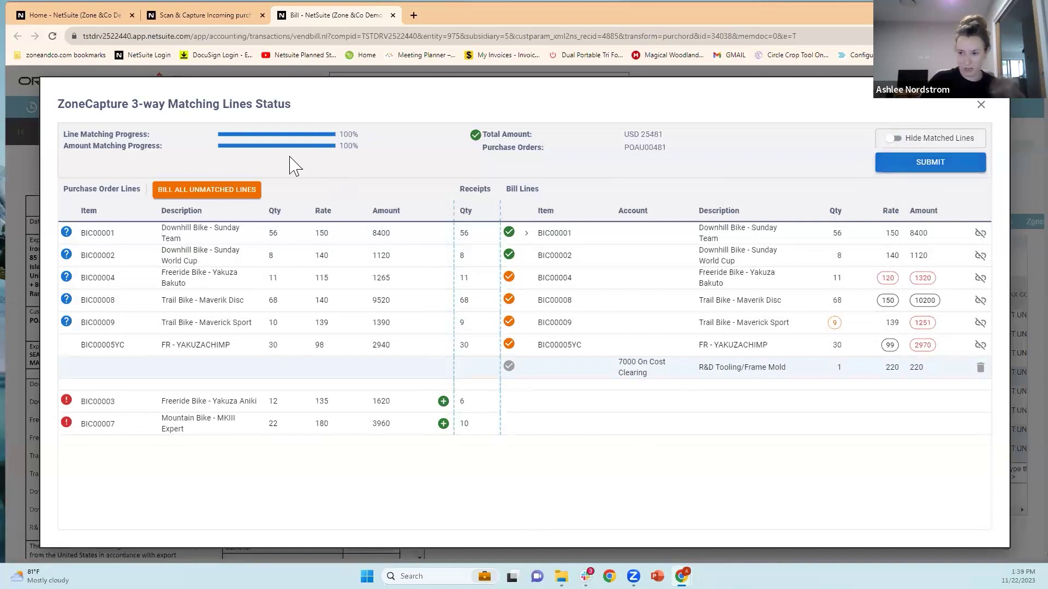
- Submit the 3-way matching lines and save the bill with the acceptance reason "Bic0007 needs price updated"
click(912, 179)
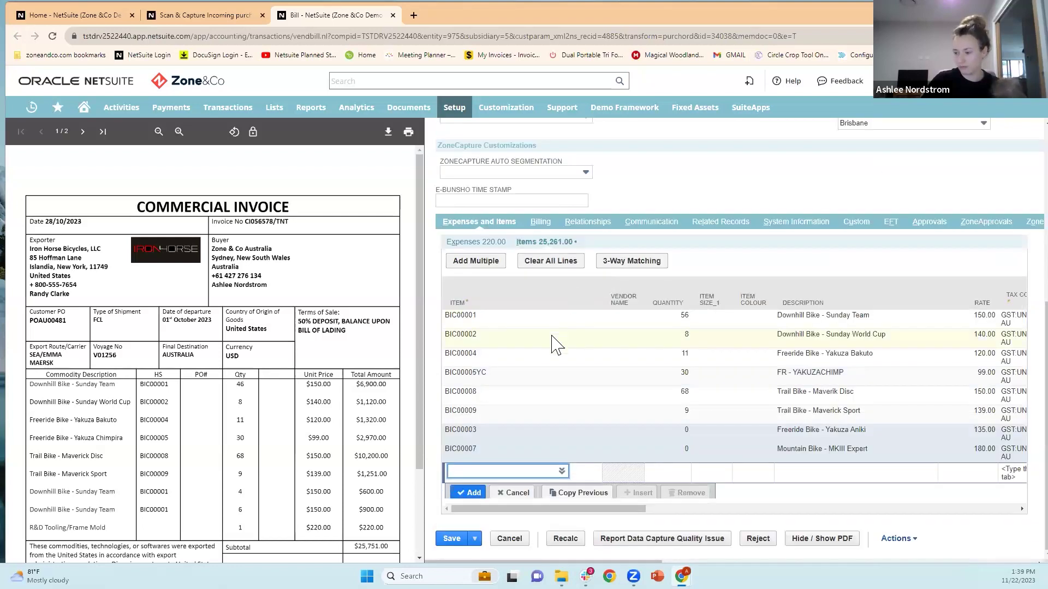
scroll(597, 311, up, 6)
mouse_move(461, 172)
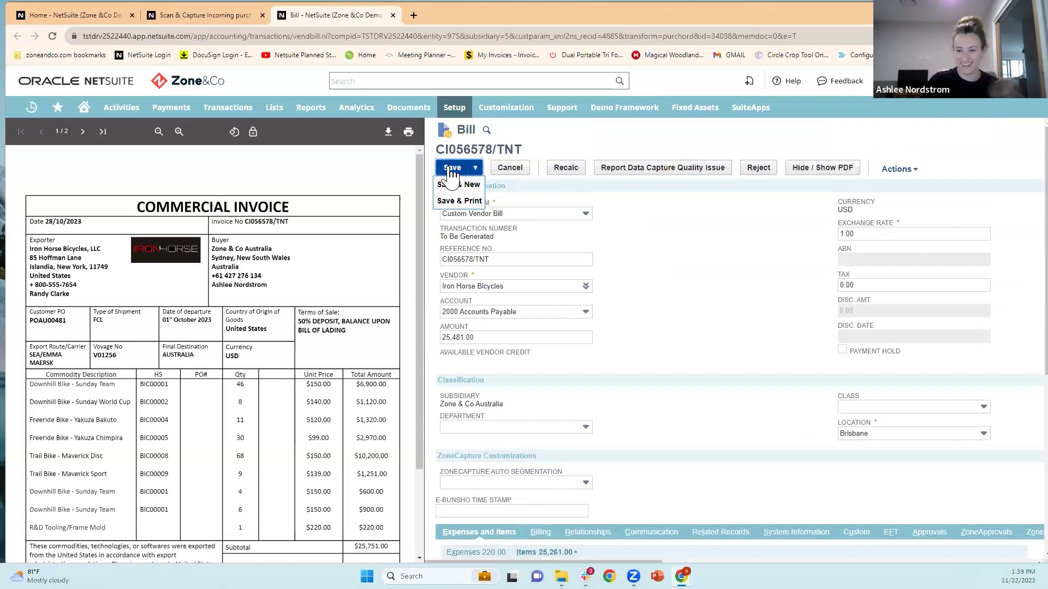
click(451, 168)
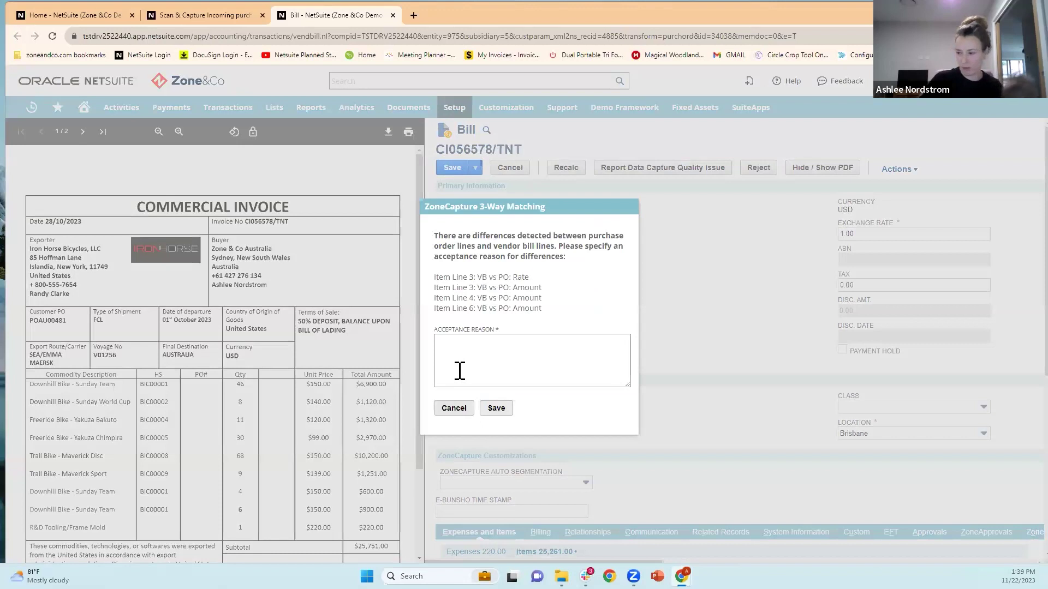
click(475, 349)
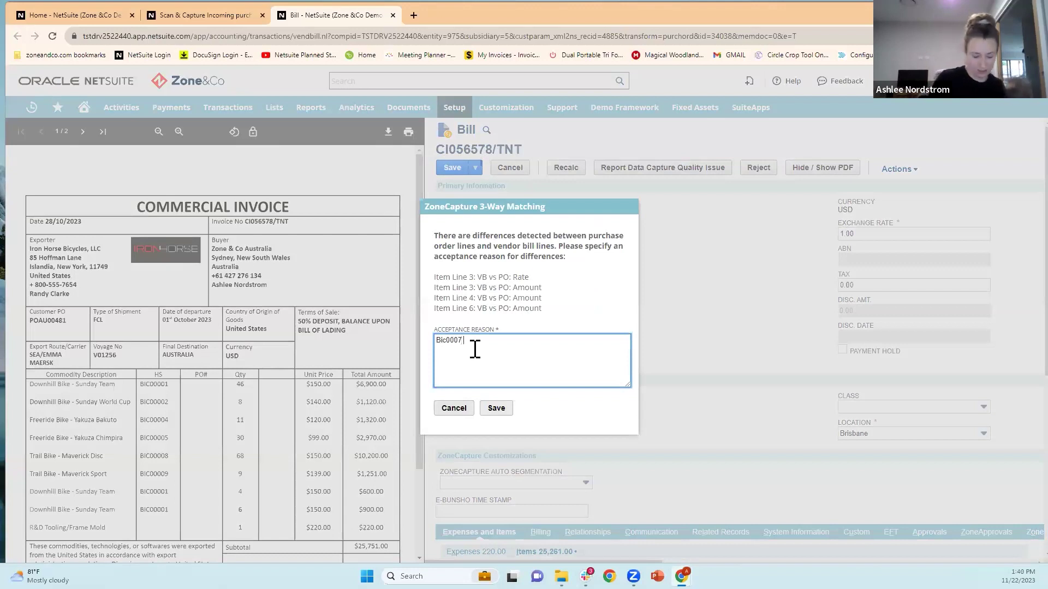
text(eeds price updated)
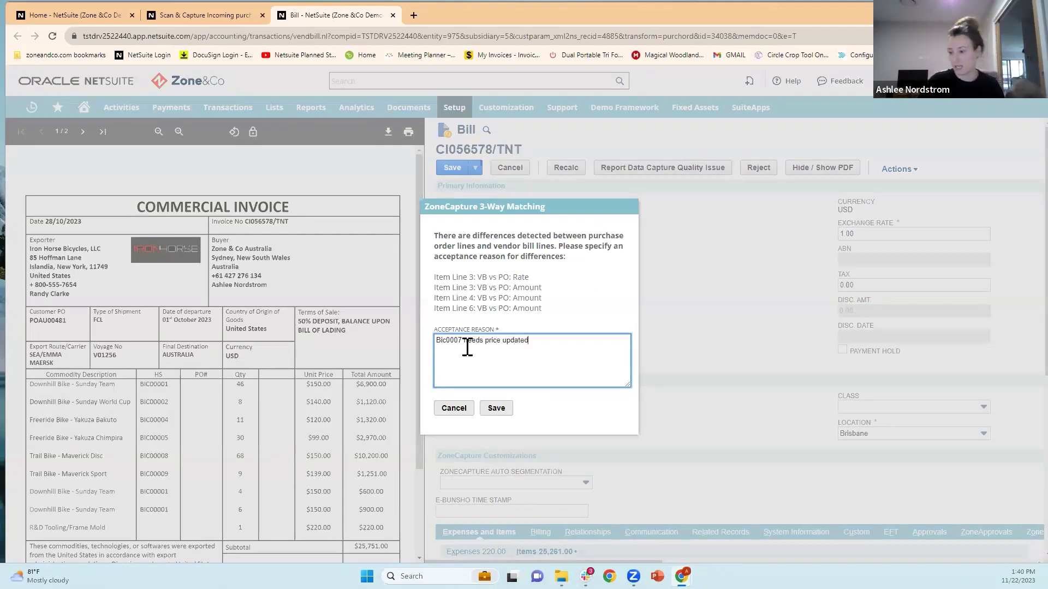
click(497, 410)
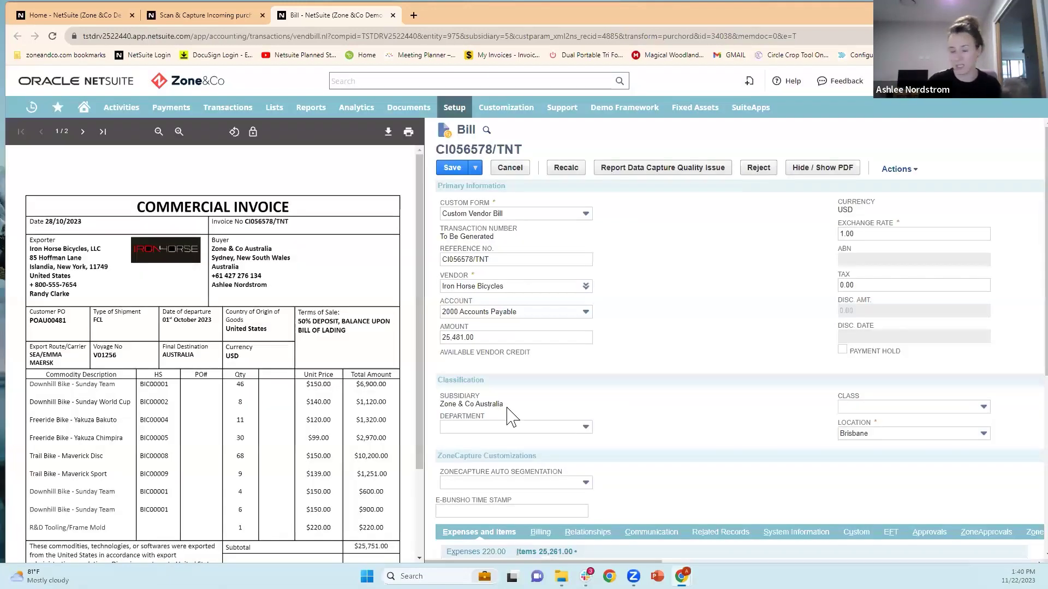
click(453, 169)
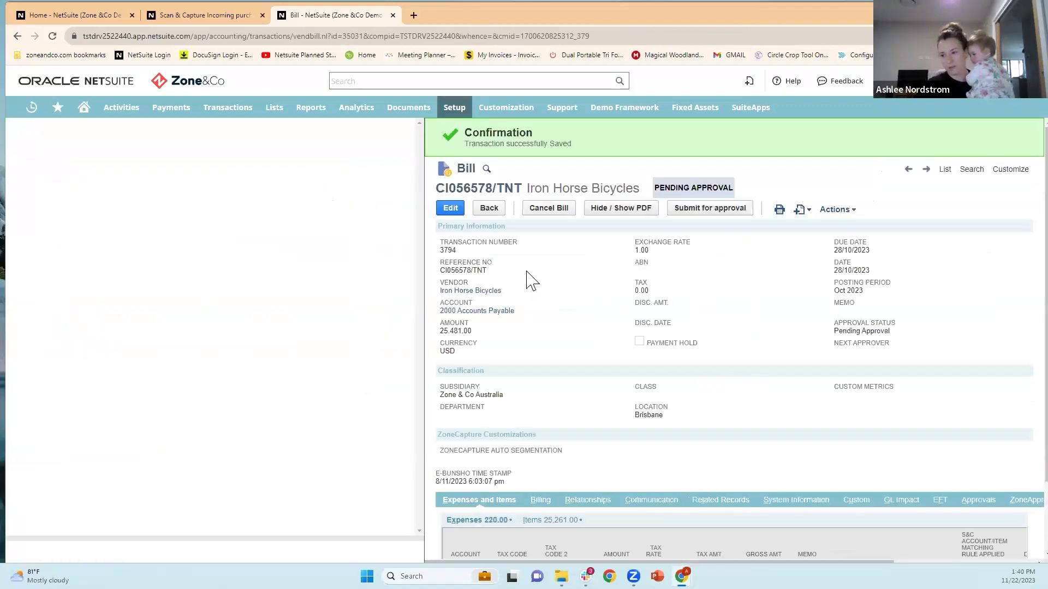
- Hide the invoice PDF and review the saved bill's ZoneCapture 3-Way Matching Summary
click(619, 210)
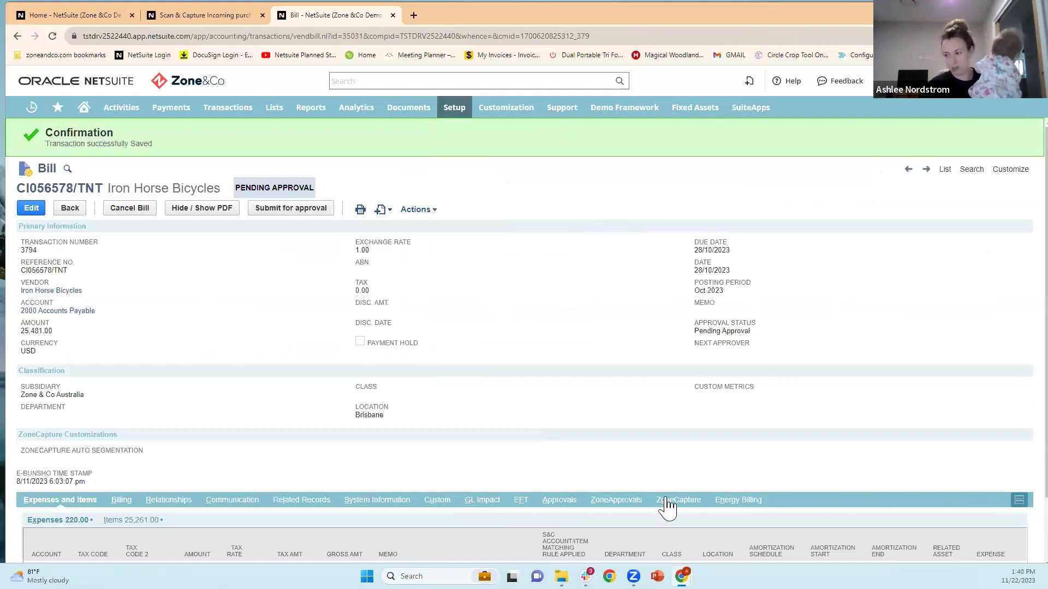
click(675, 502)
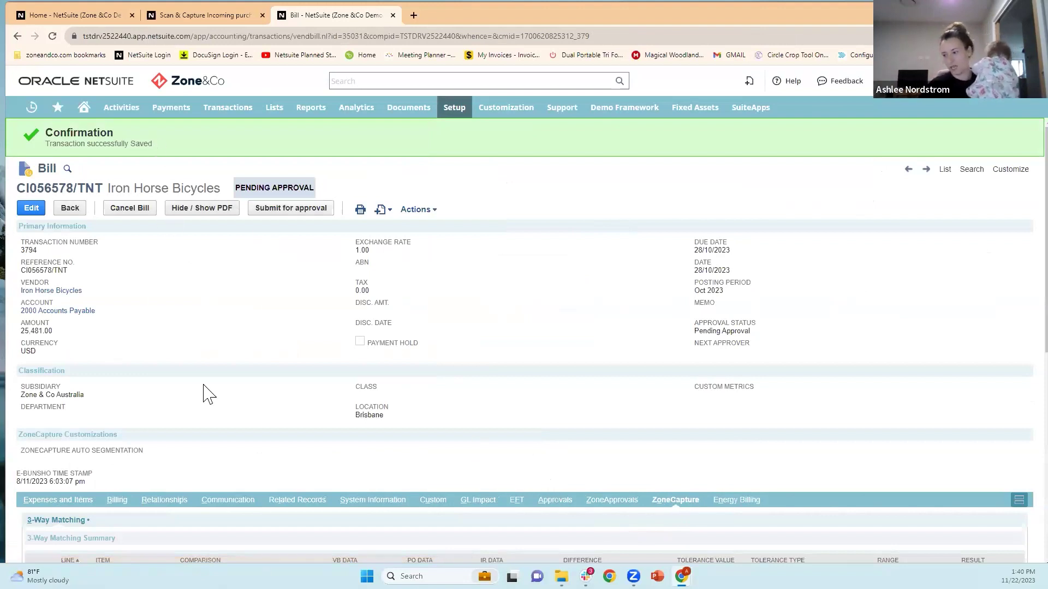
scroll(719, 473, down, 1)
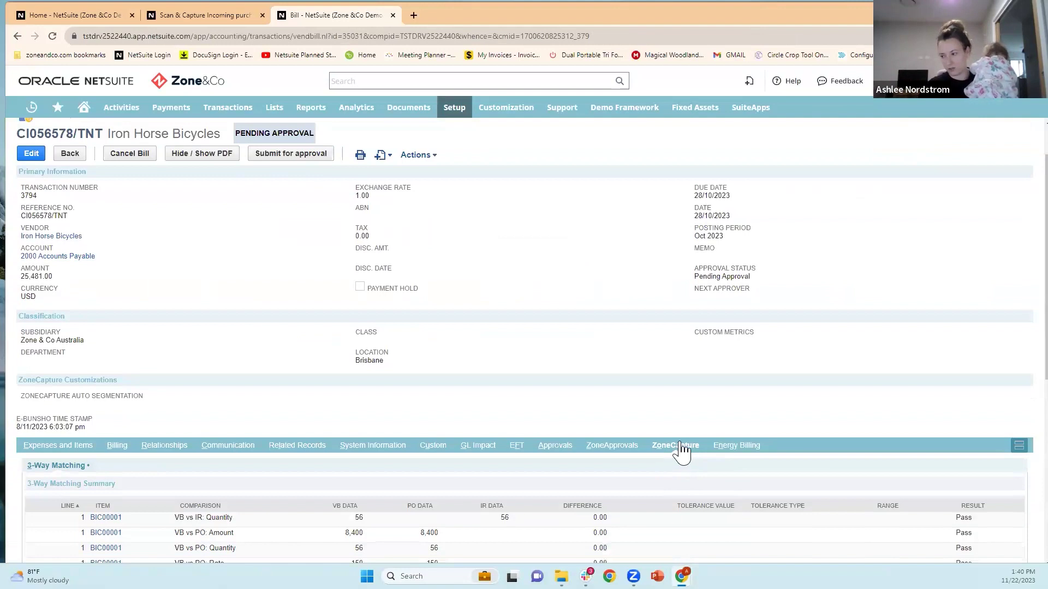
scroll(497, 474, down, 2)
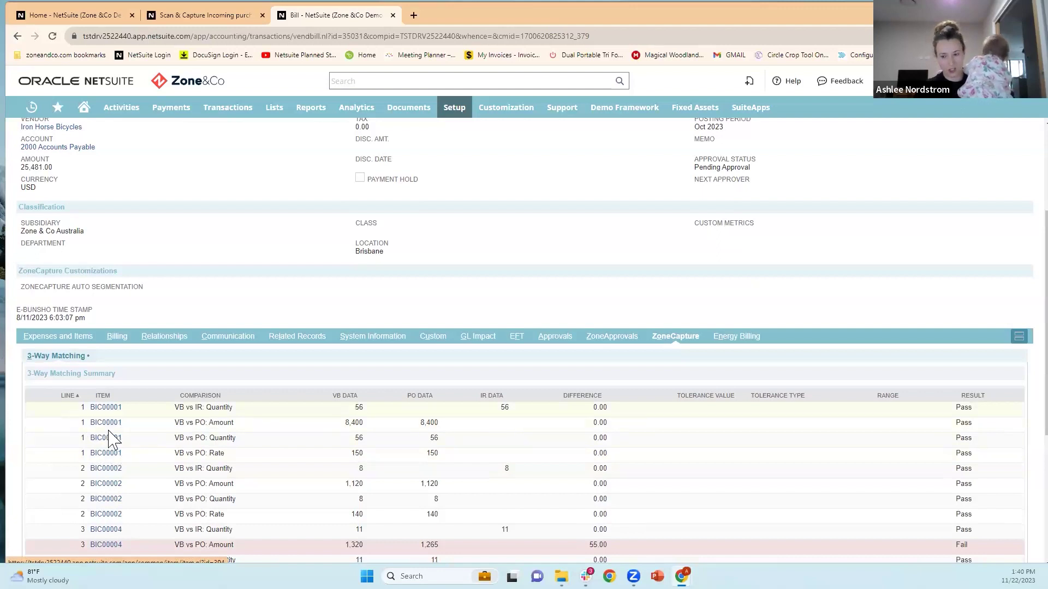
mouse_move(113, 428)
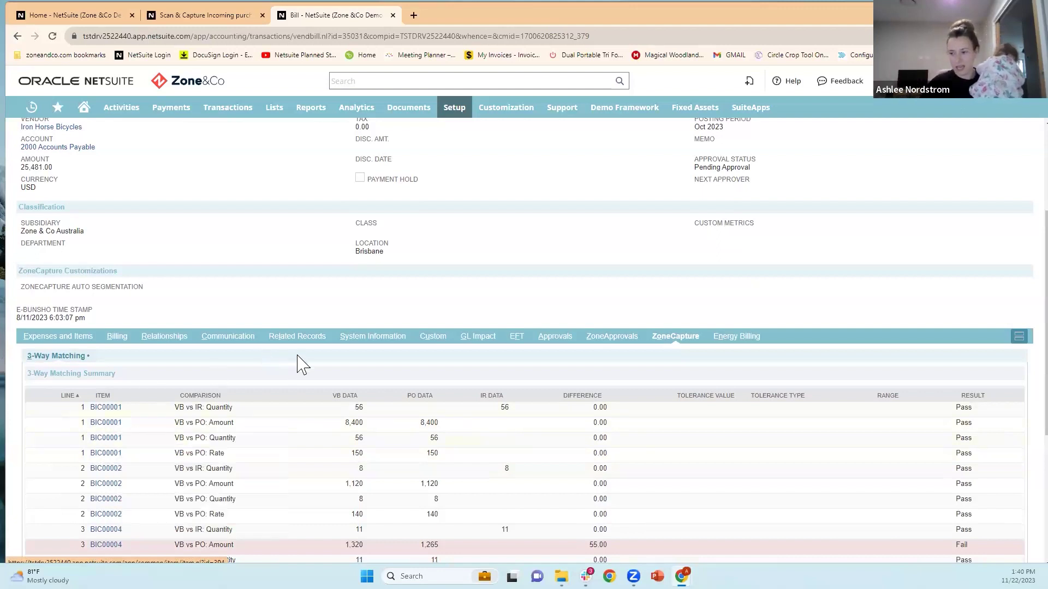
scroll(633, 480, down, 1)
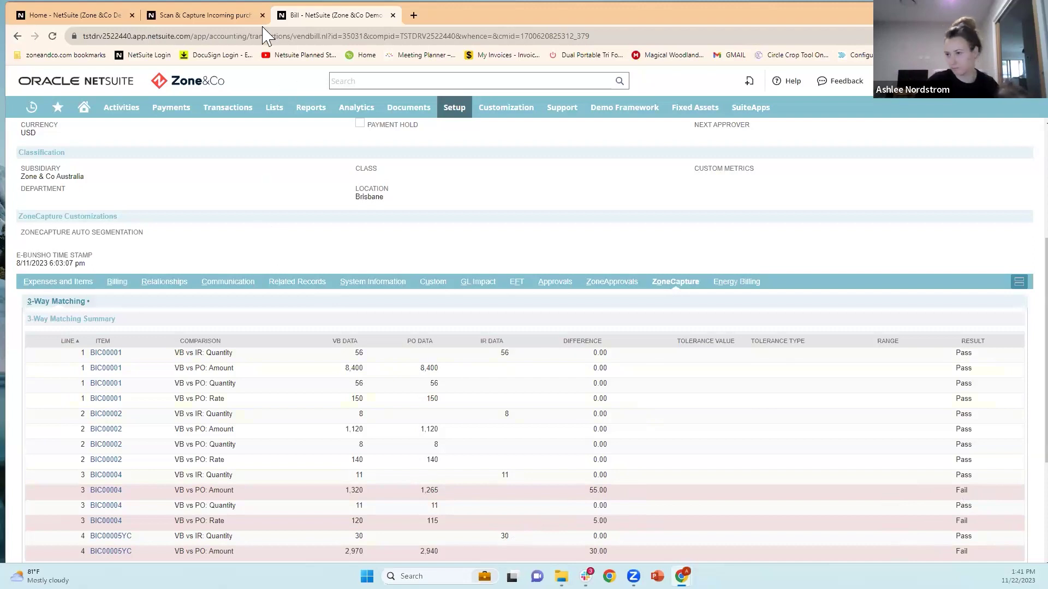
- Close the Iron Horse Bicycles bill tab and view the Your Staff Solutions vendor's ZoneCapture general settings from the incoming transactions list
click(206, 15)
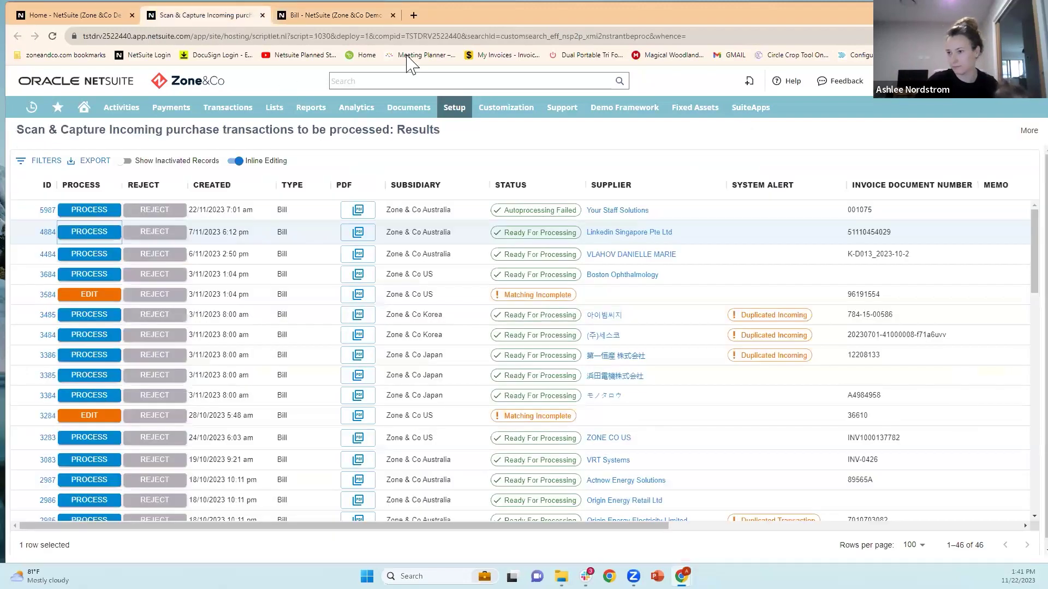
click(393, 15)
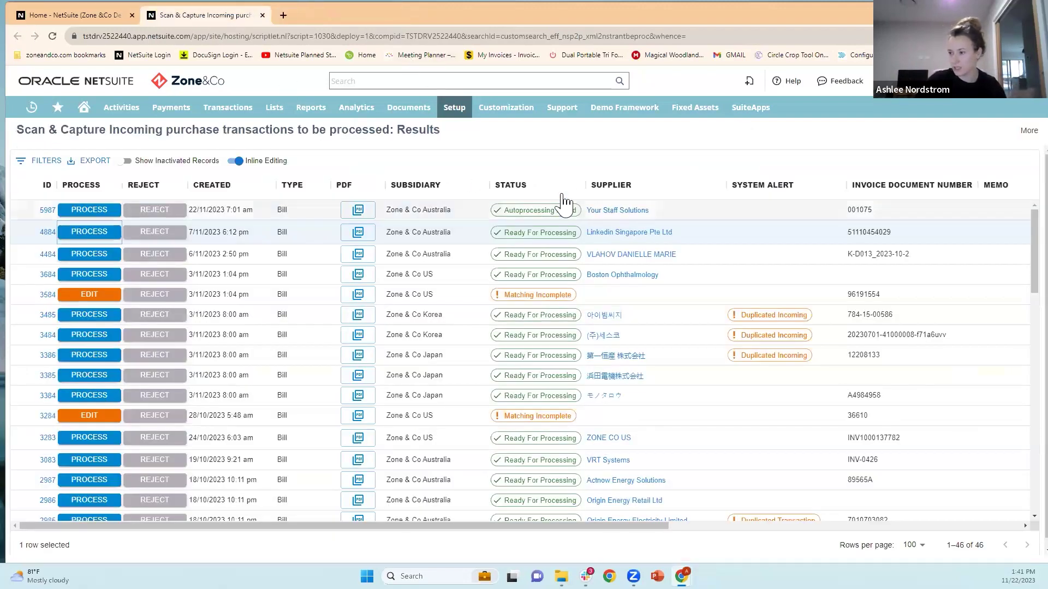
right_click(611, 210)
click(632, 161)
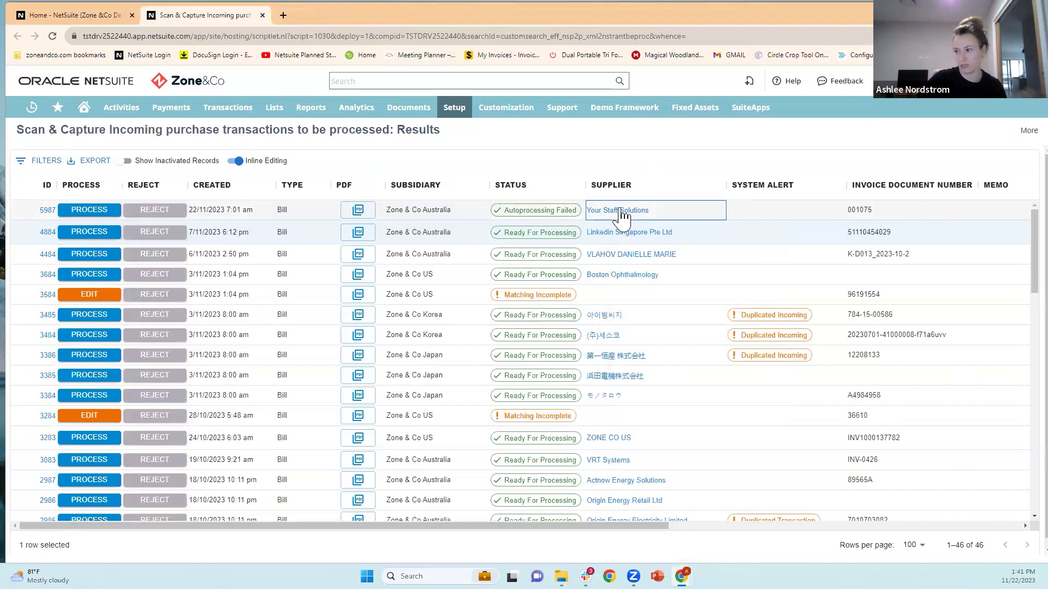
click(621, 211)
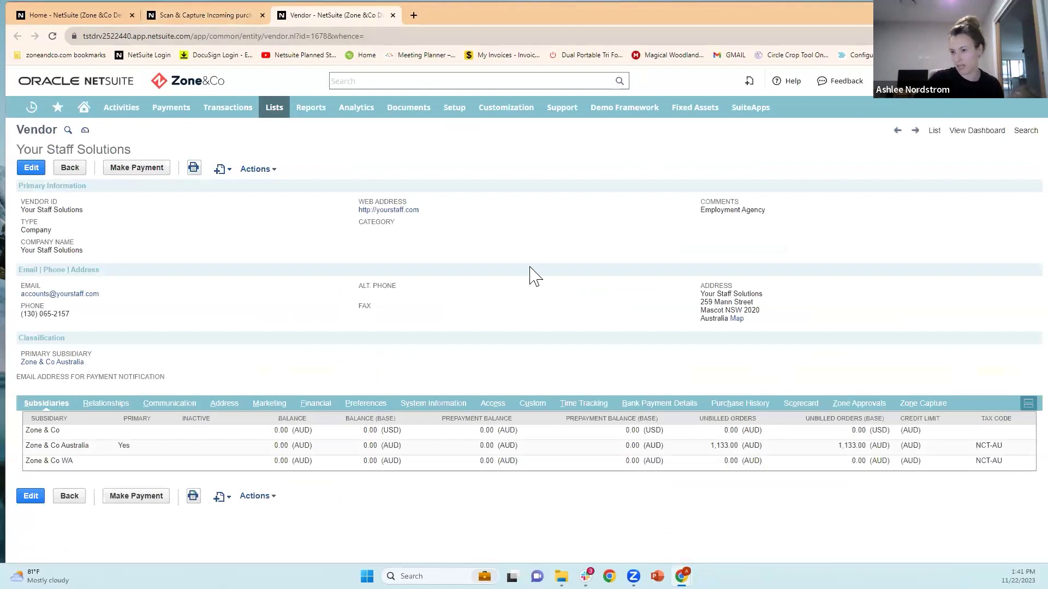
click(922, 405)
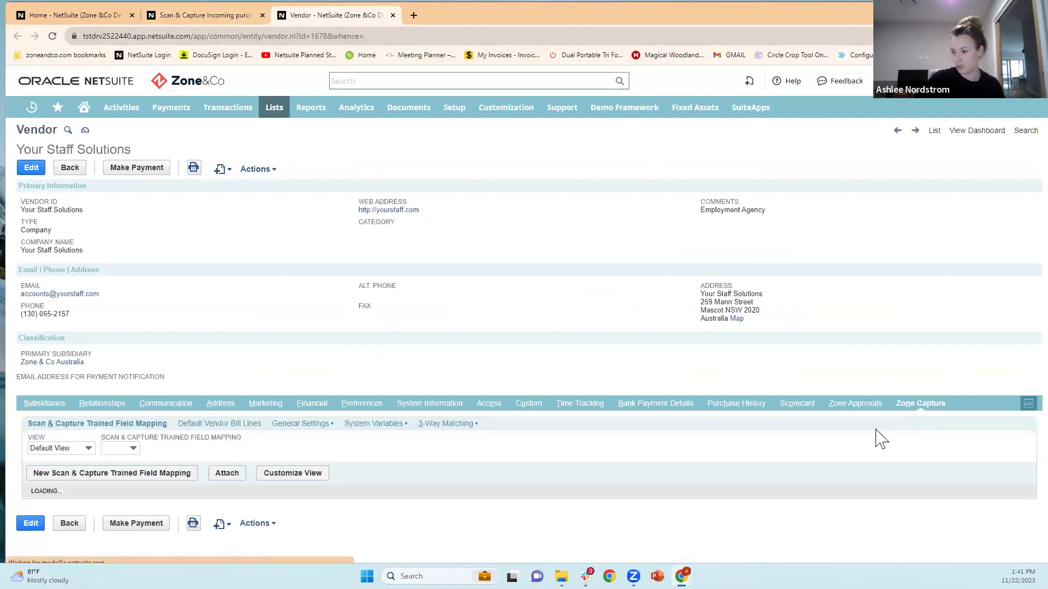
click(308, 426)
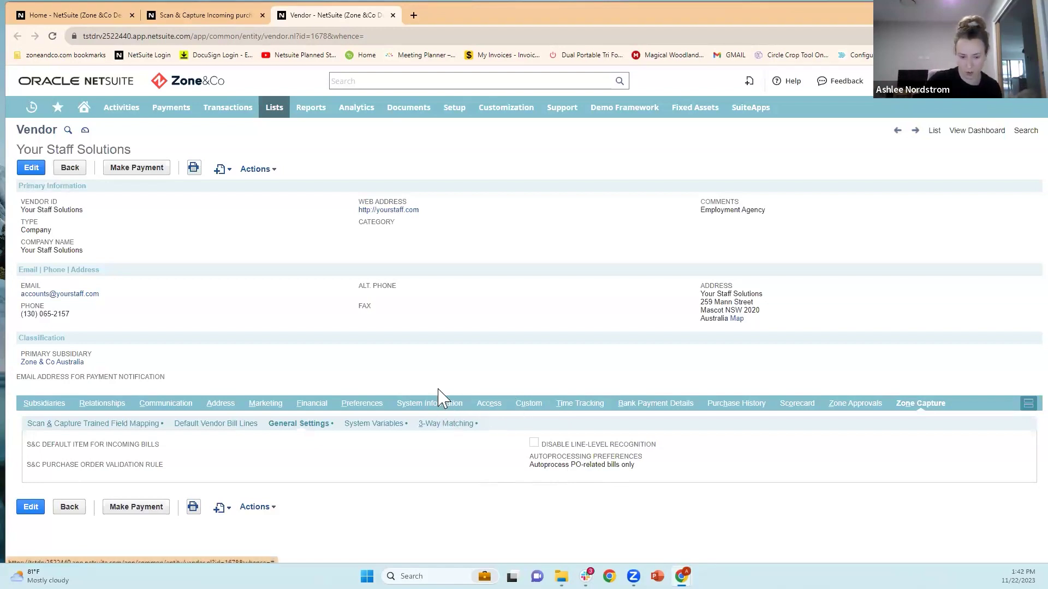
- Process the incoming Your Staff Solutions bill and open the 3-way matching status for its item lines
click(192, 18)
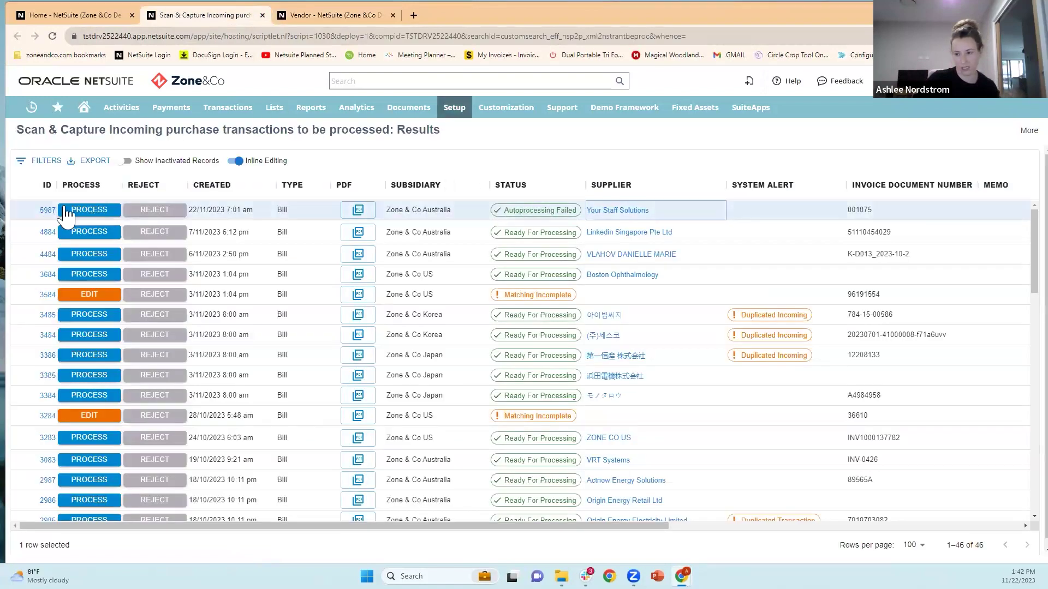
click(96, 213)
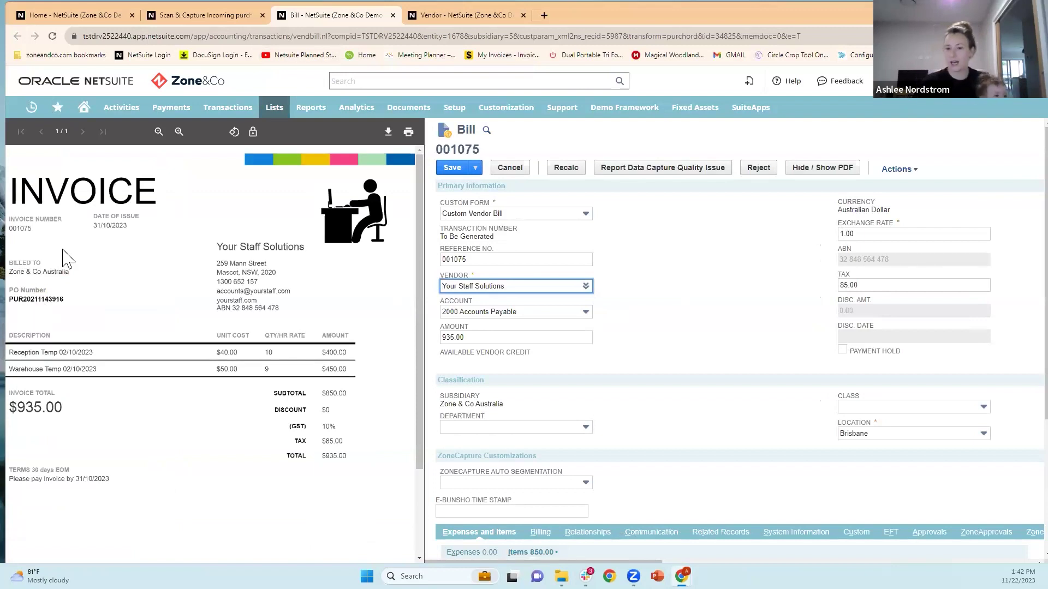
scroll(704, 402, down, 2)
click(627, 465)
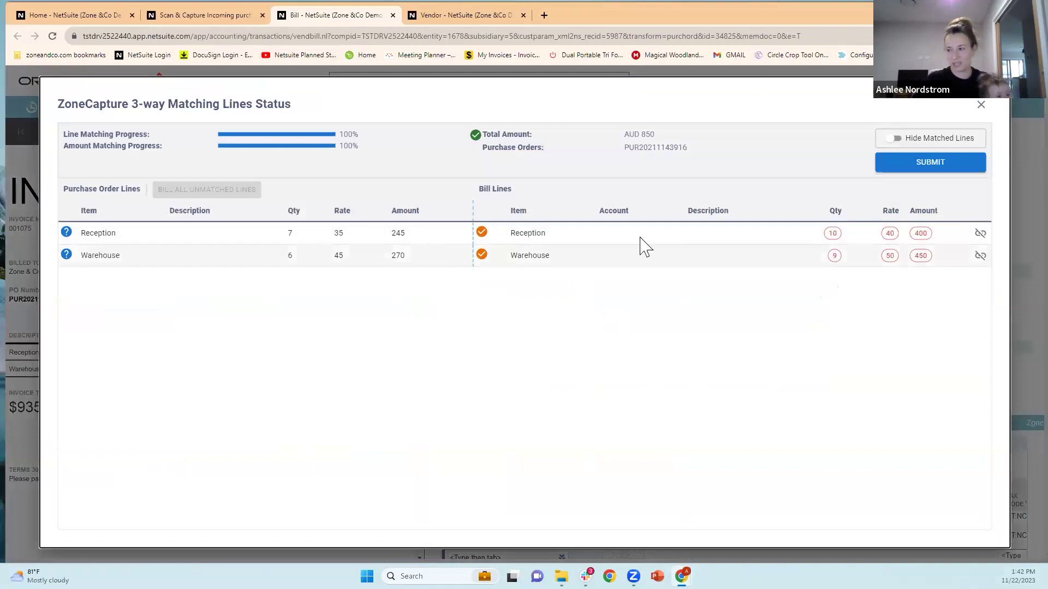
- Examine the match statuses and the quantity, rate and amount mismatches on the Reception and Warehouse lines, closing the matching status when done
mouse_move(833, 235)
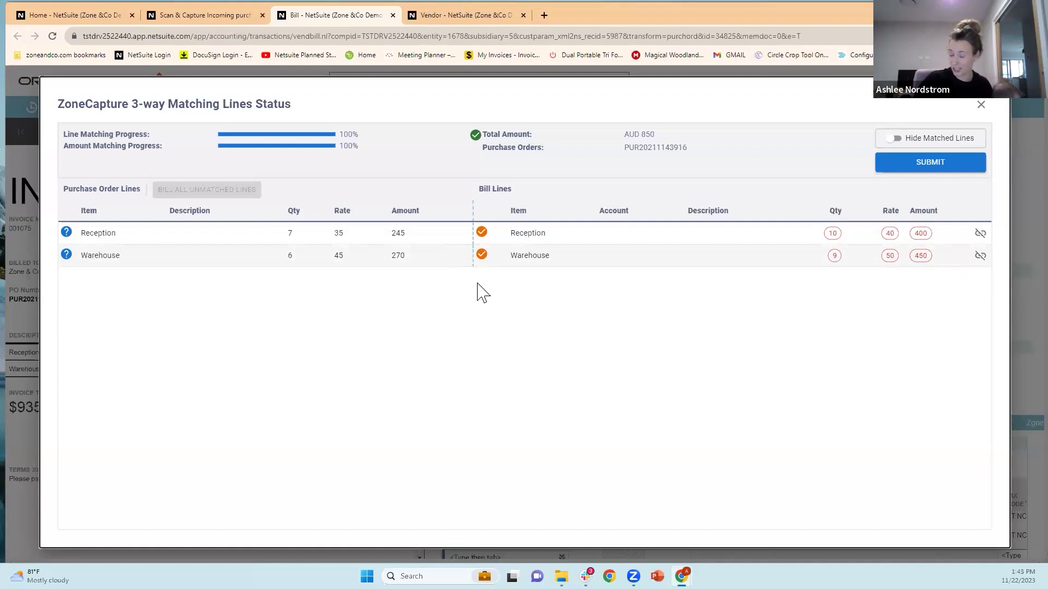
key(Escape)
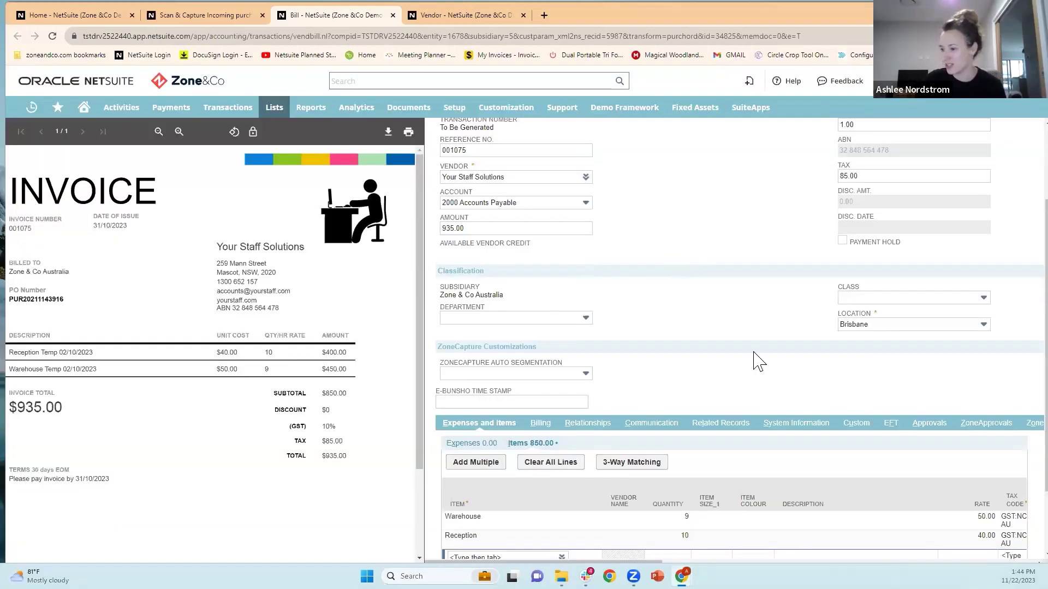
click(653, 462)
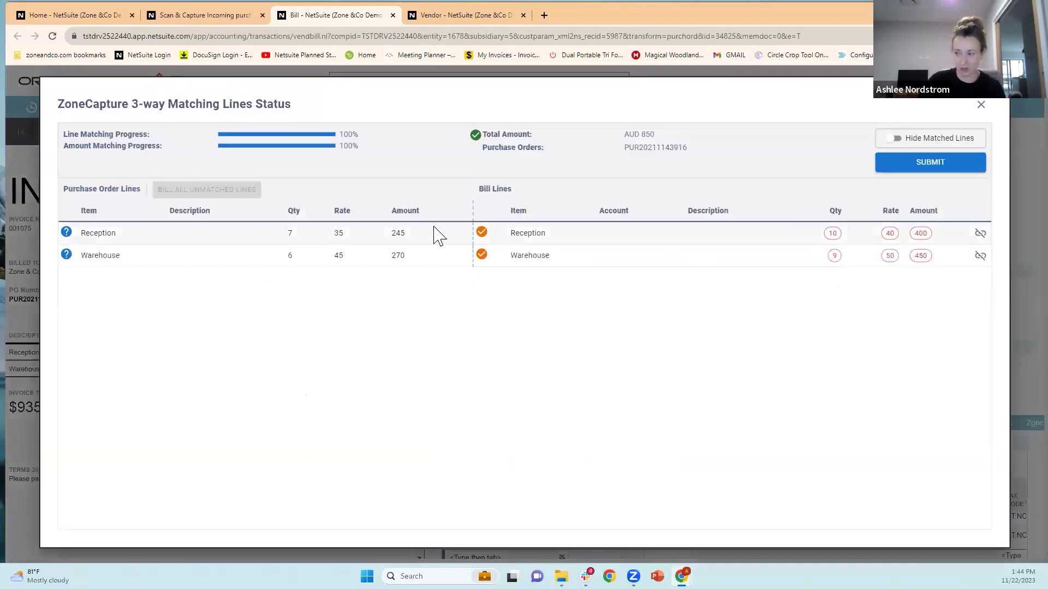
mouse_move(483, 234)
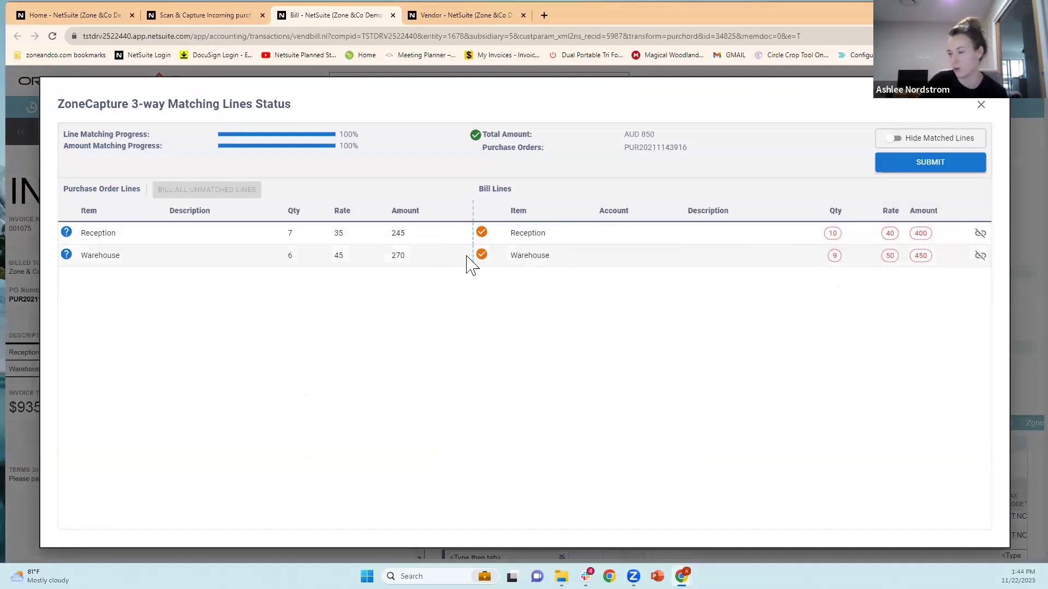
mouse_move(486, 256)
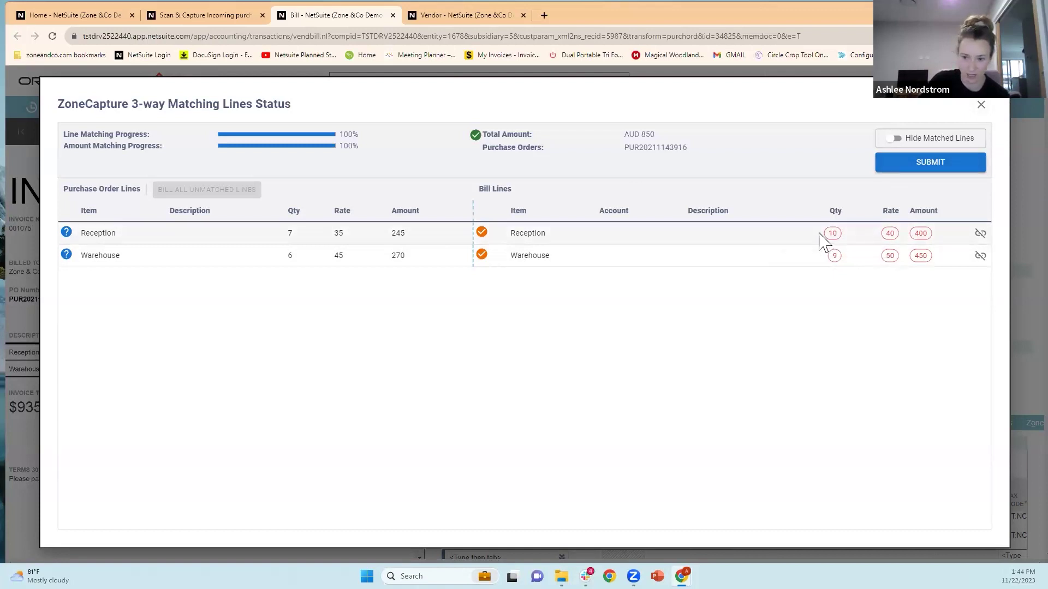
mouse_move(891, 257)
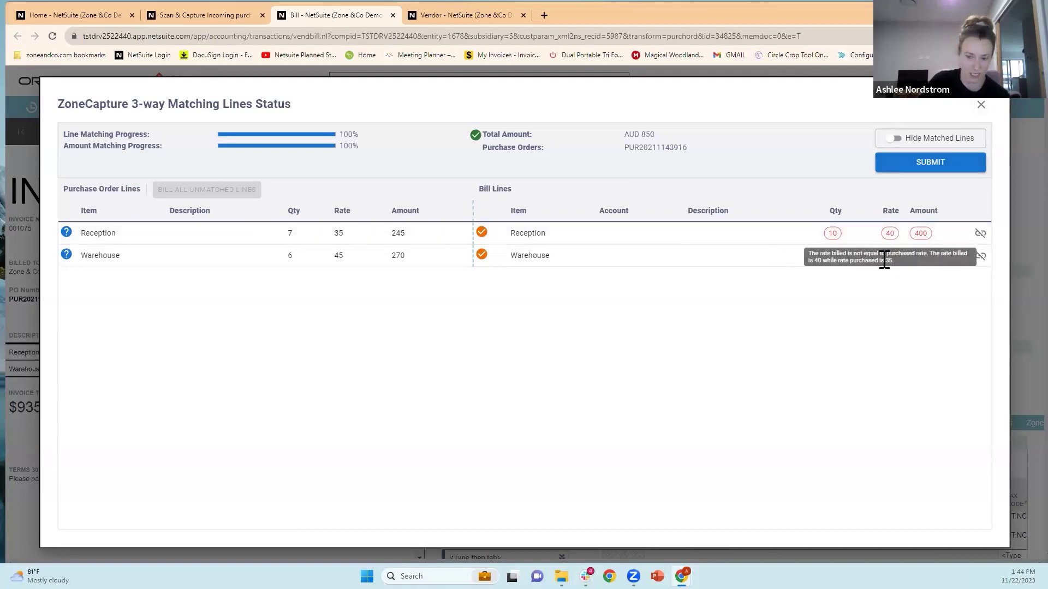
click(979, 104)
scroll(633, 257, up, 2)
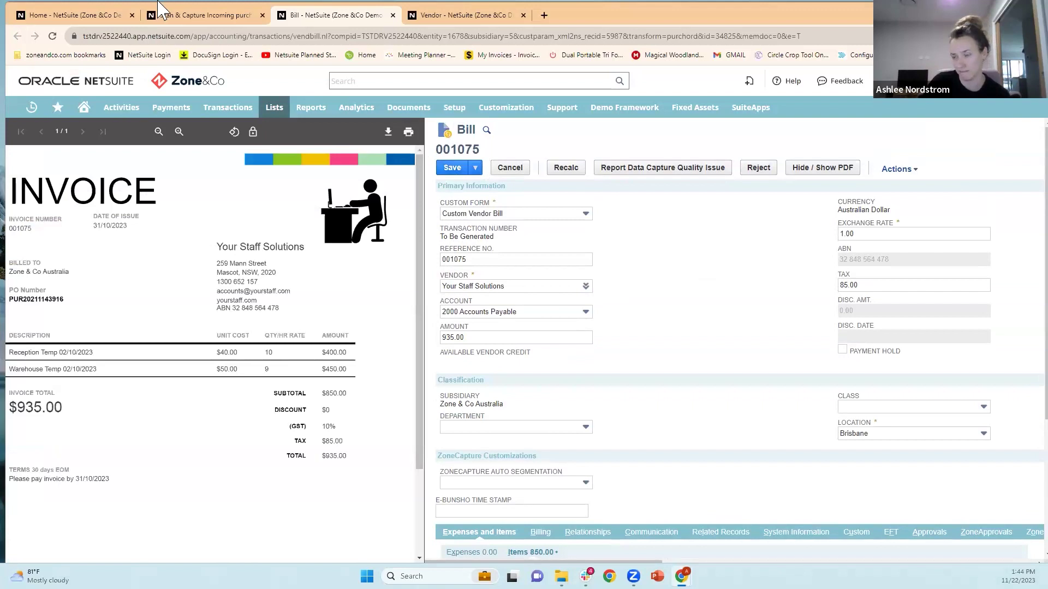
- Switch to the Zone & Co knowledge site in the incoming transactions tab and open ZoneCapture's "3-Way Matching (New)" article under Using the Application
click(203, 16)
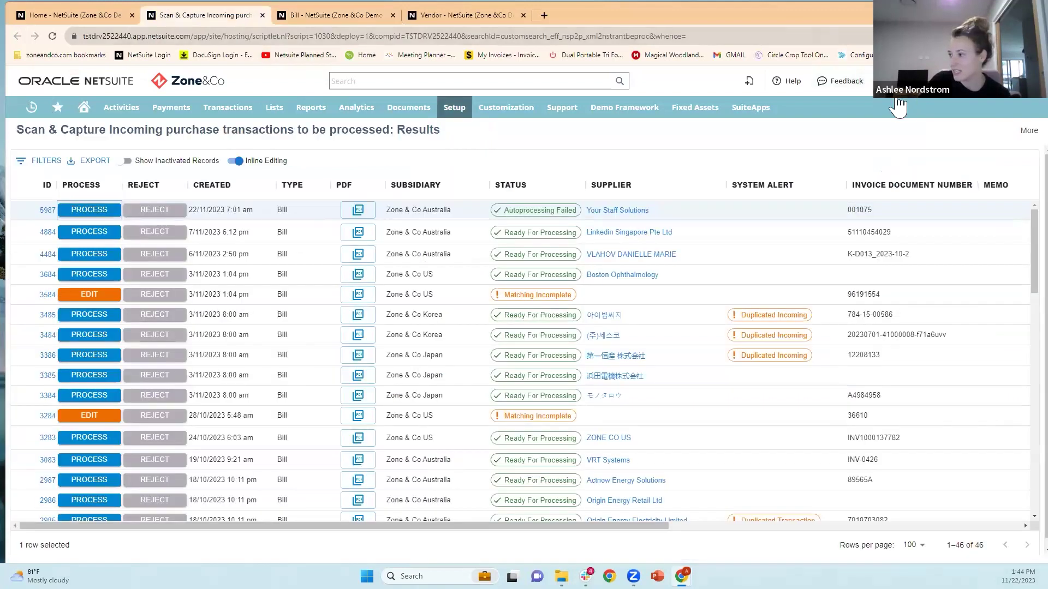
mouse_move(927, 82)
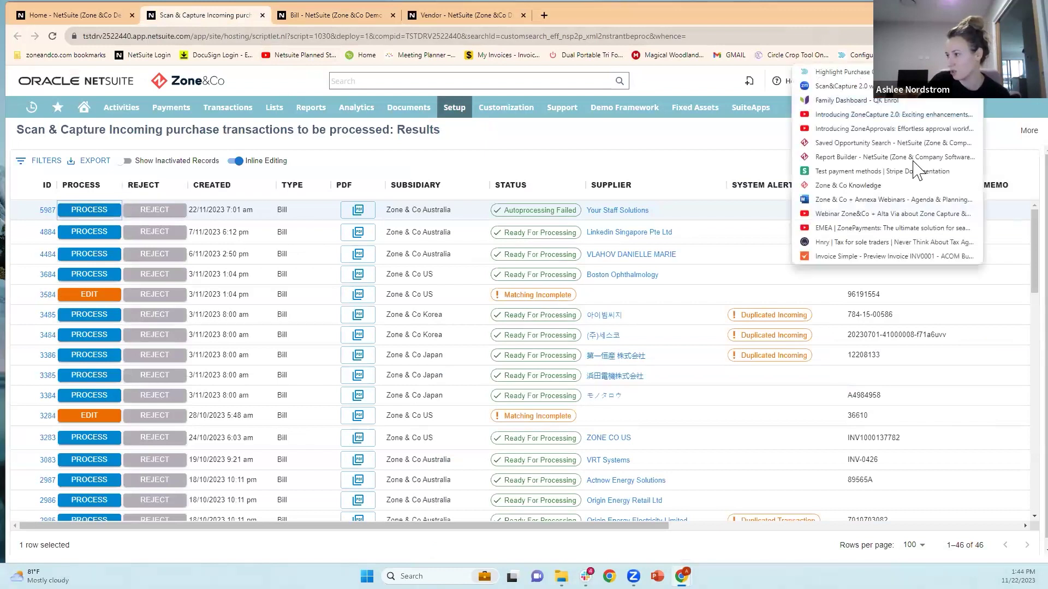
click(840, 188)
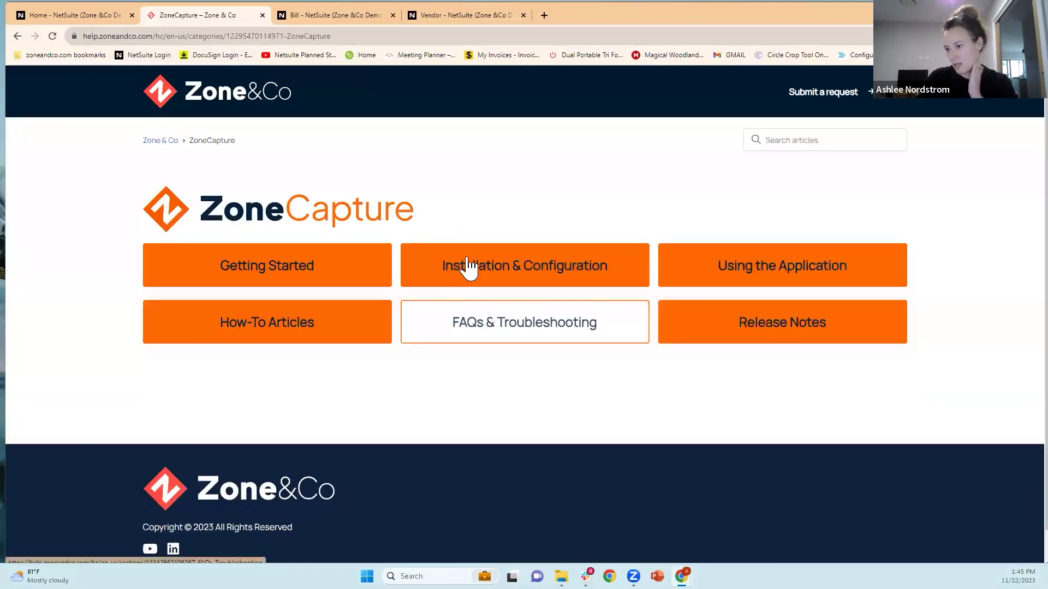
click(748, 276)
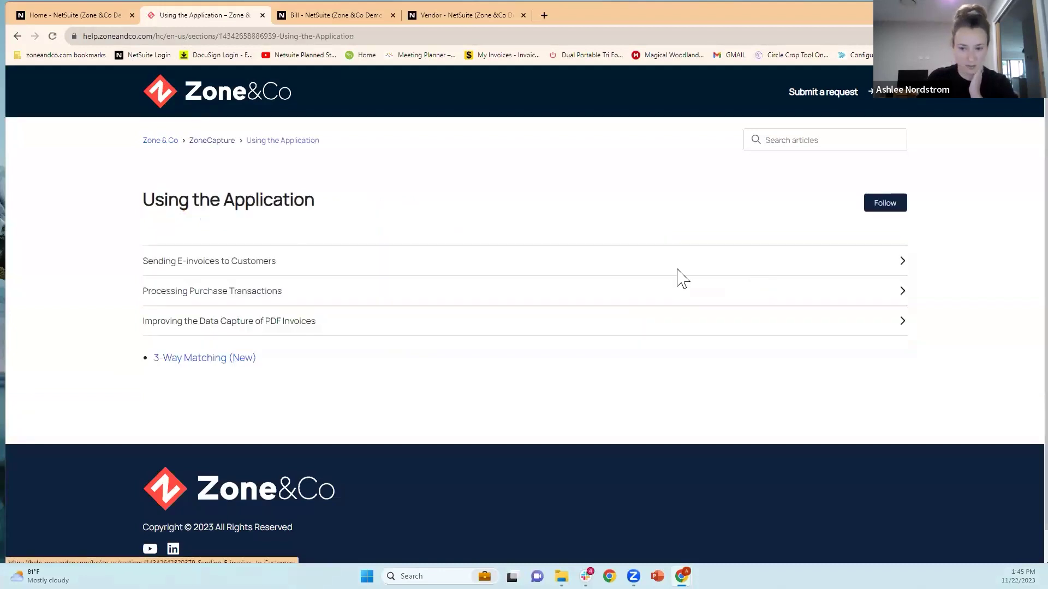
click(203, 366)
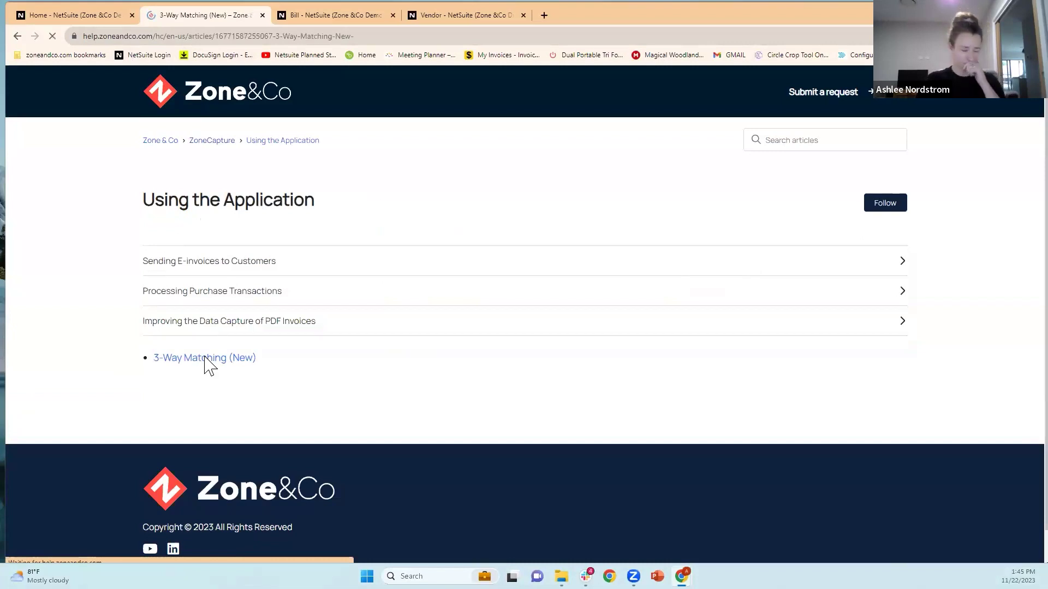